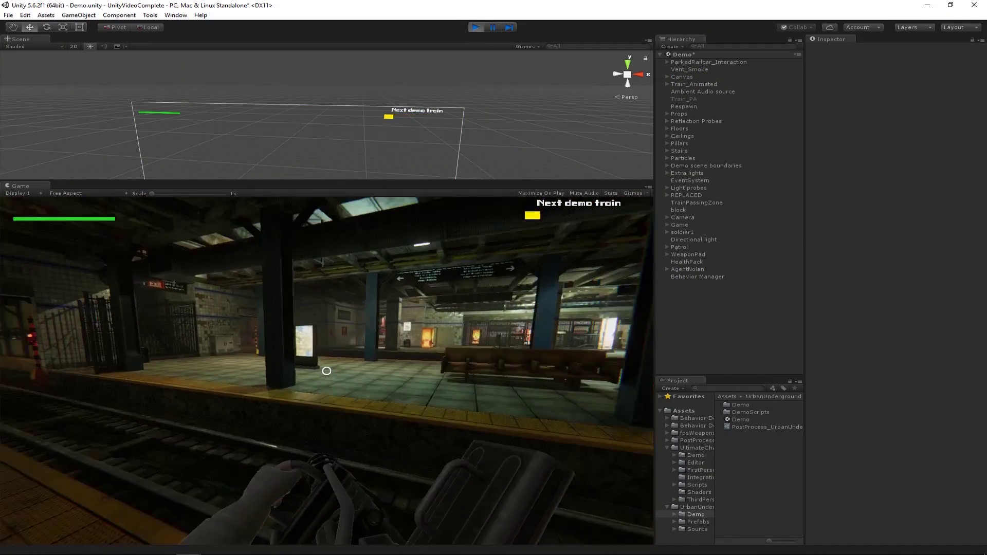
Walk the soldier along the platform, through the train car and back out
key(w)
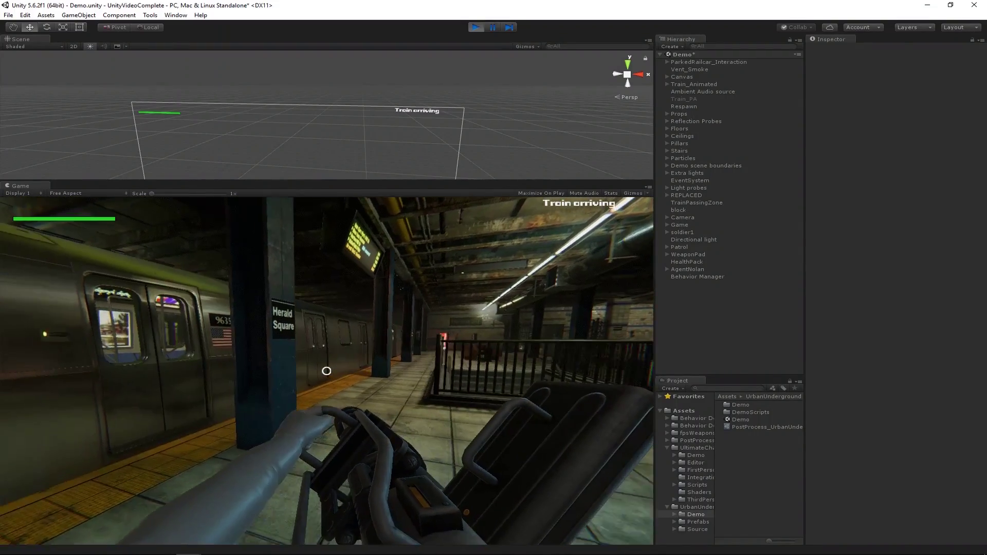
key(s)
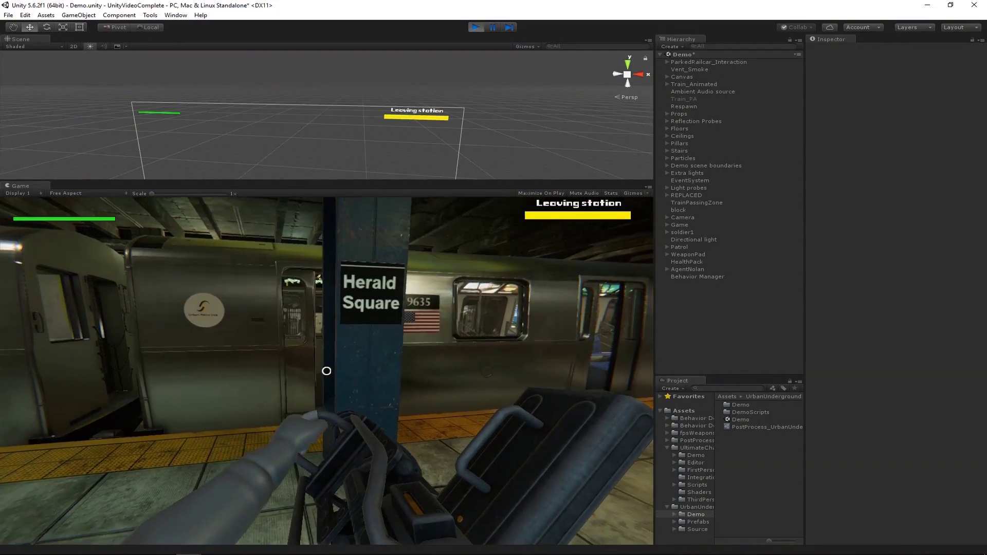
key(w)
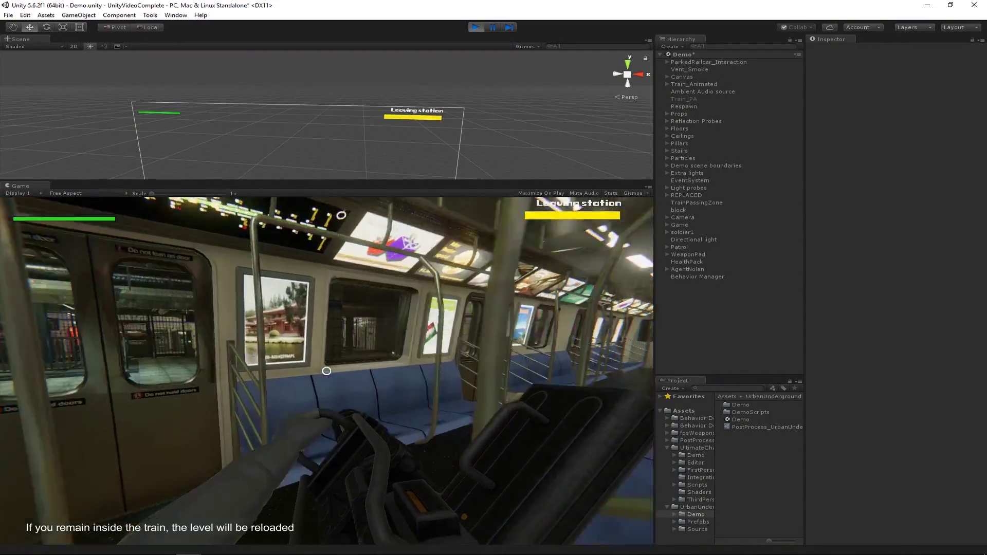
key(w)
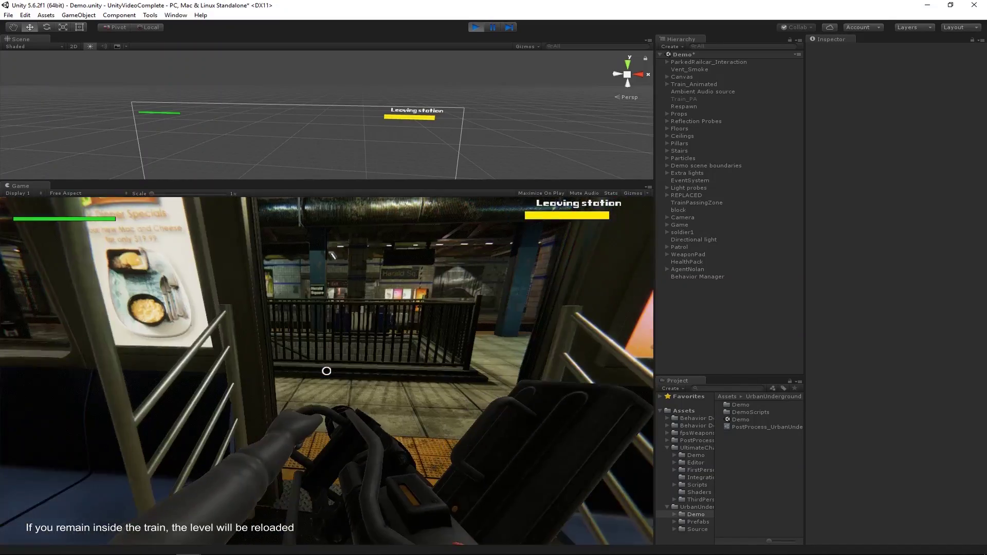
key(w)
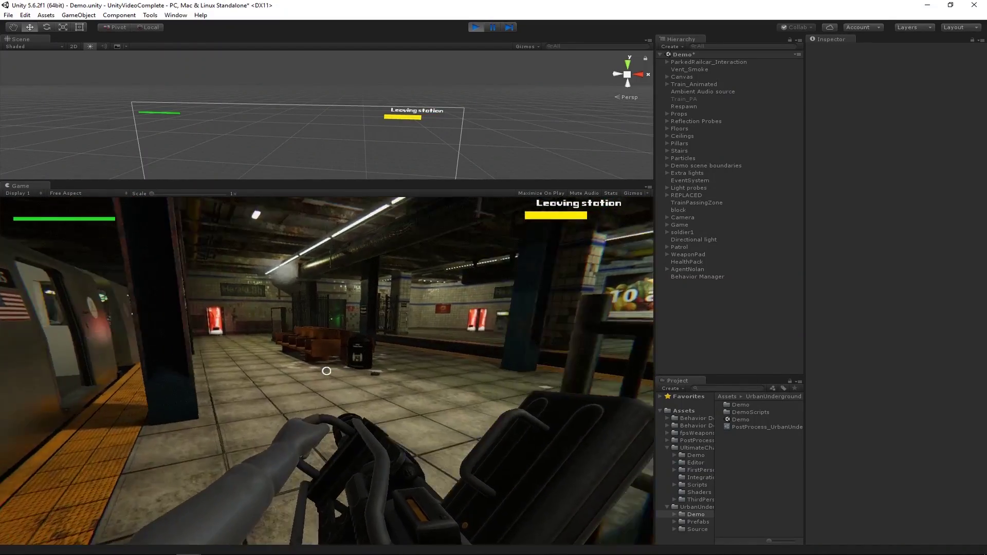
Descend the station stairs and fire at the enemy until shot down
key(w)
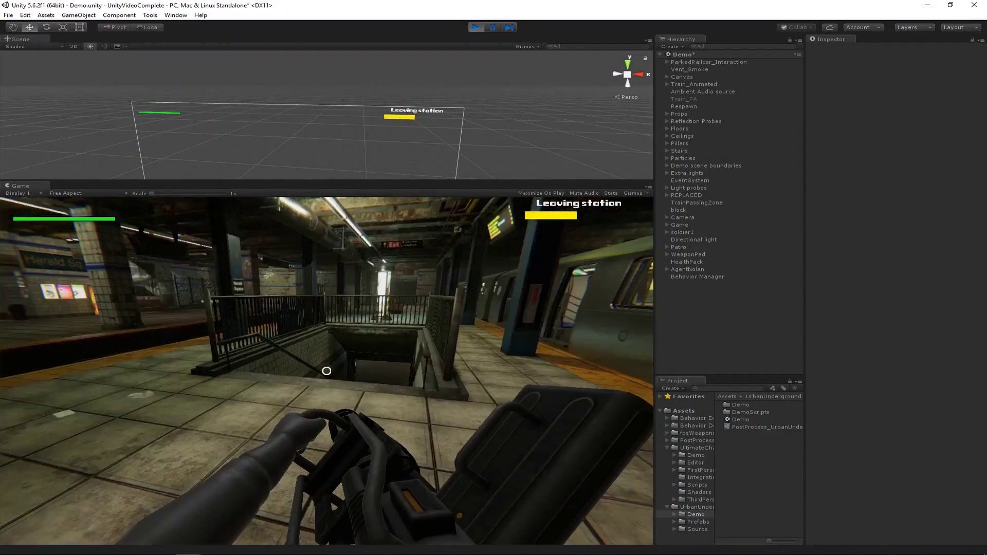
key(w)
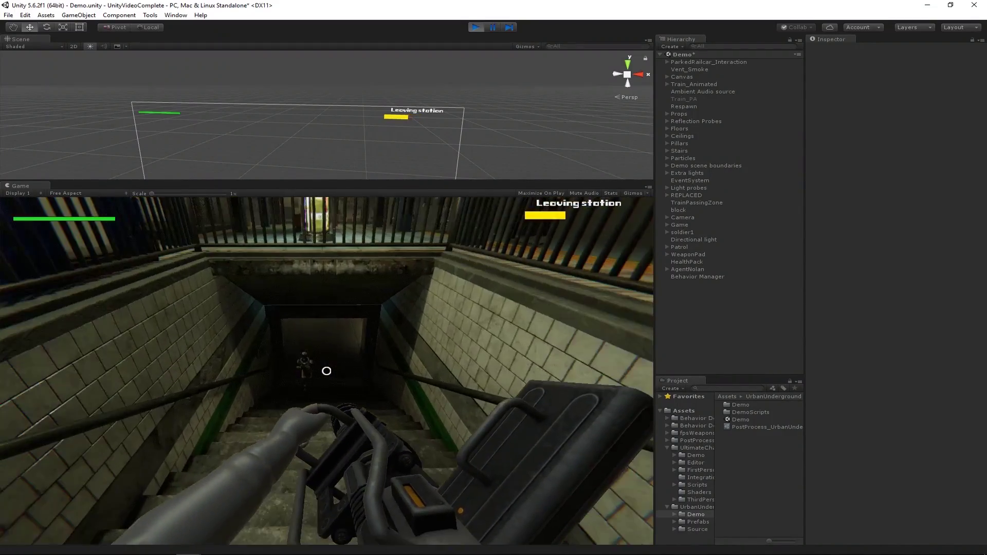
click(326, 370)
click(327, 371)
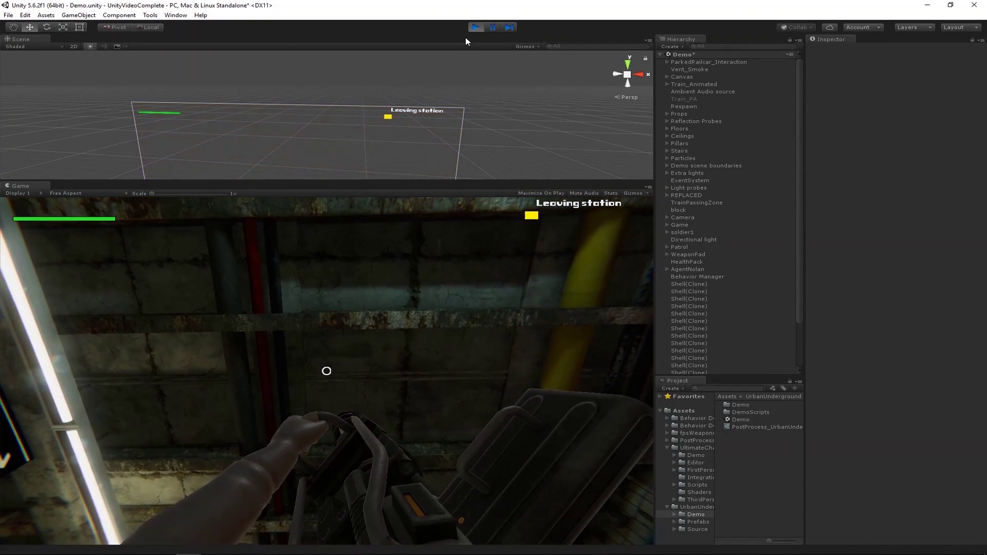
Stop Play mode and browse the FPS Weapons, Behavior Designer and Ultimate First Person Shooter store pages
click(476, 27)
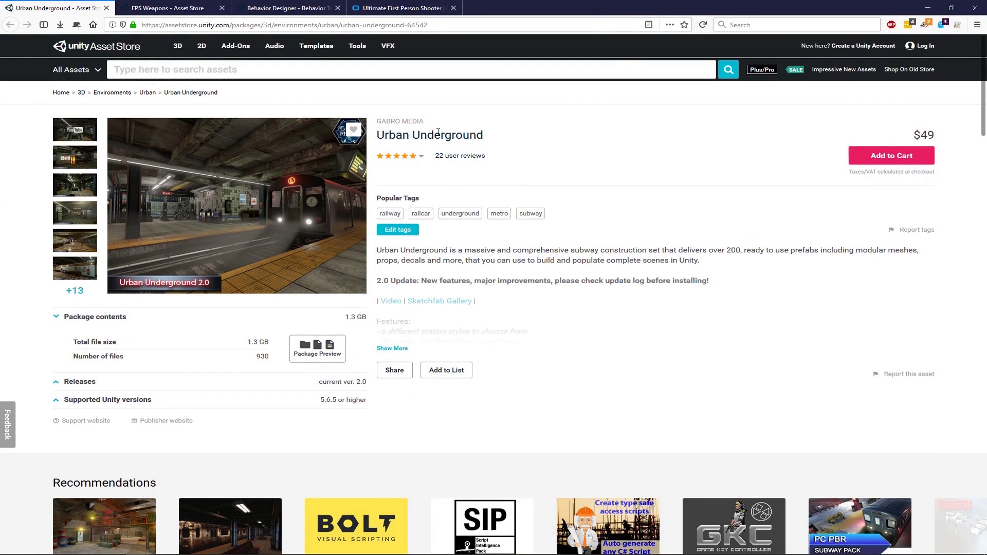
click(185, 7)
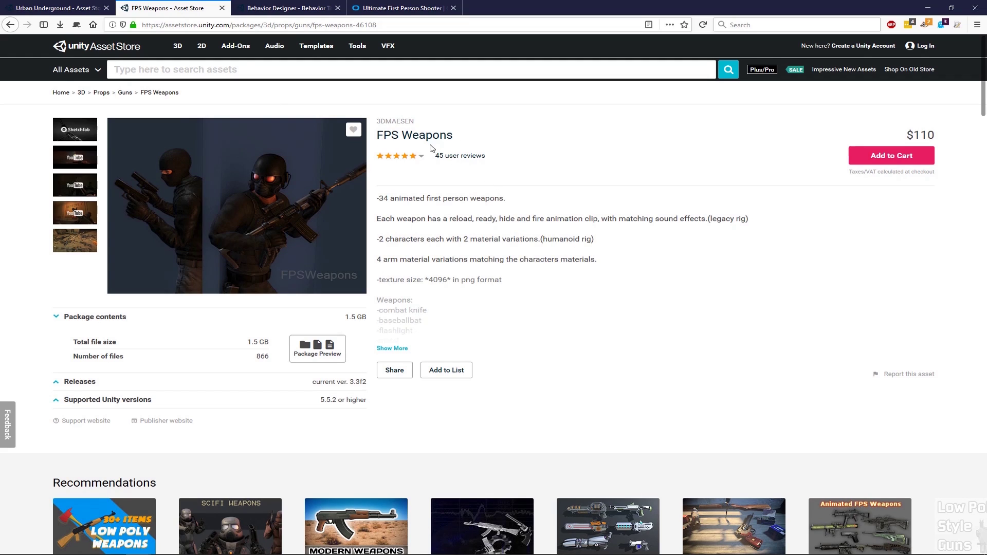
triple_click(393, 135)
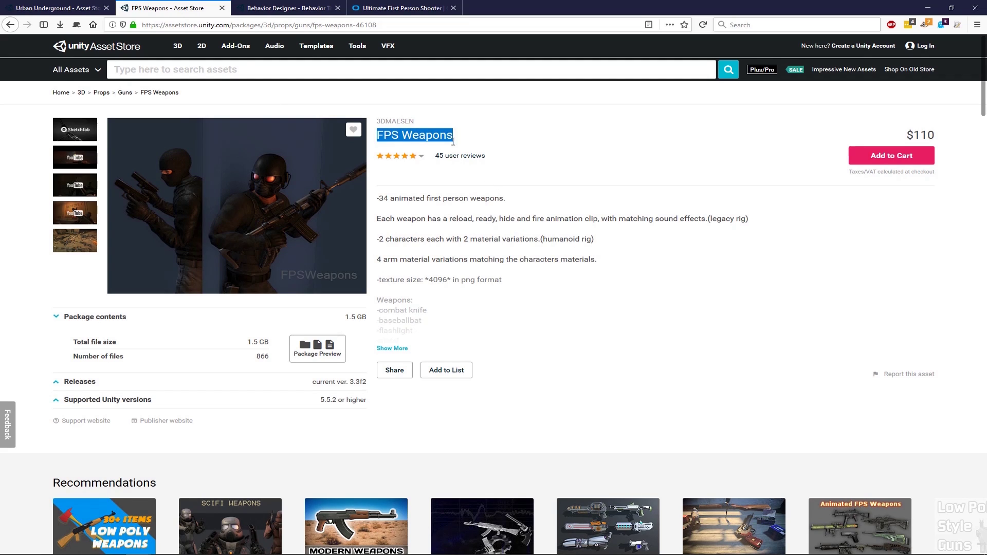
click(279, 6)
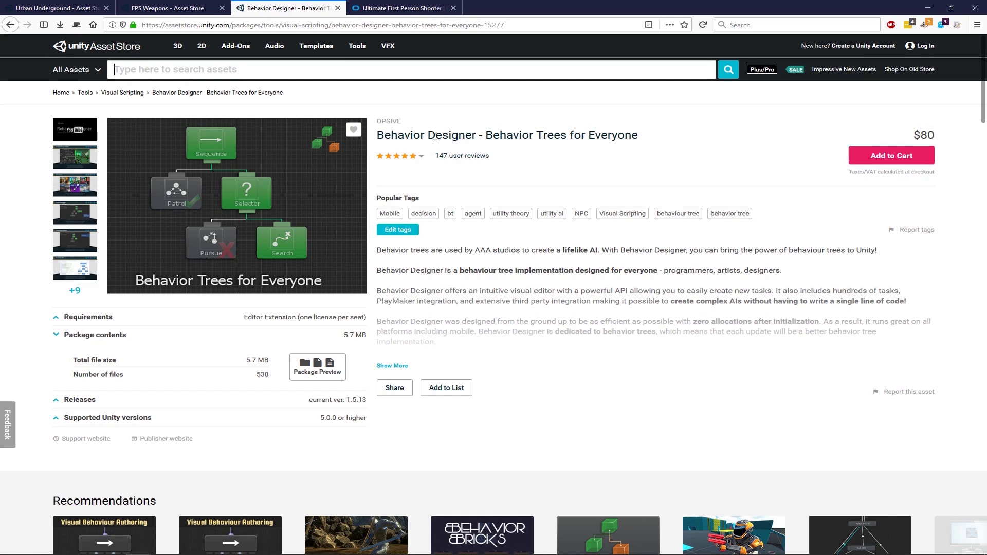
click(389, 3)
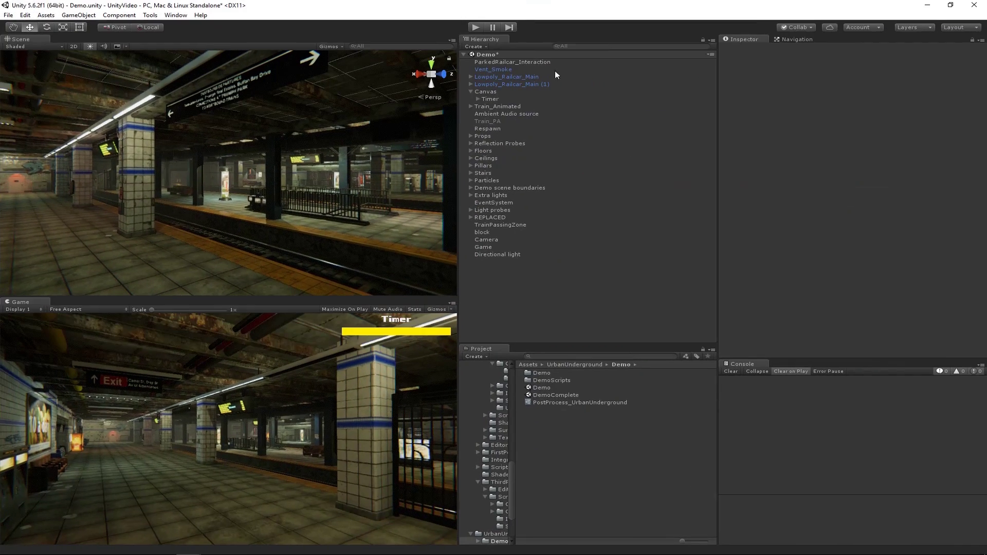
Start Play mode and fly the Scene view toward a platform pillar
right_drag(328, 173, 234, 186)
scroll(234, 186, down, 3)
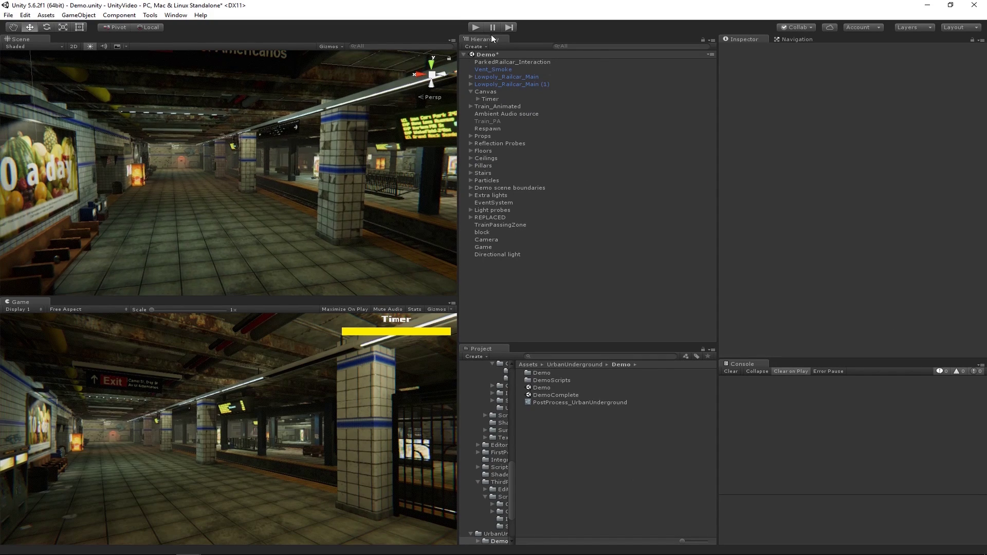
click(477, 27)
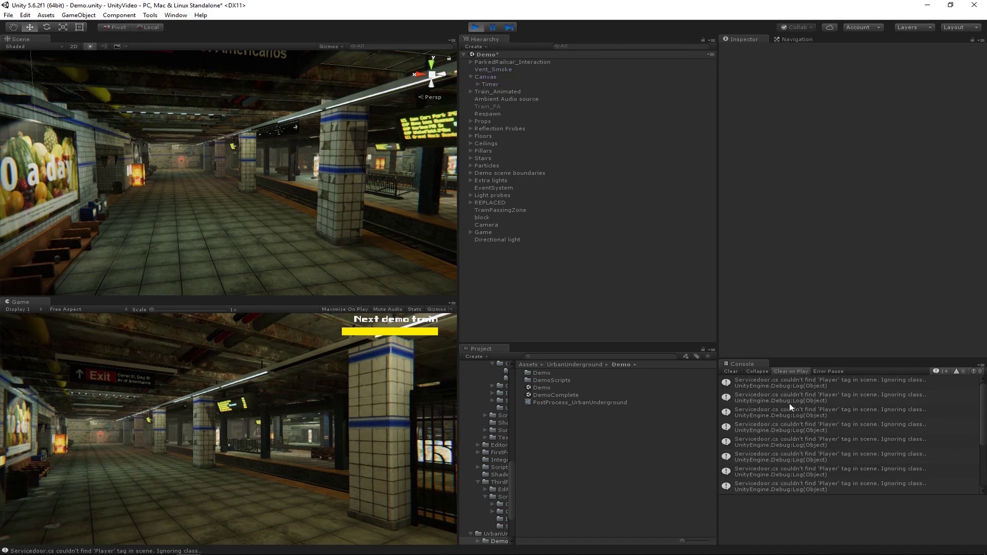
right_drag(291, 174, 229, 206)
Frame Train_Animated and follow the arriving train along the tracks
double_click(499, 91)
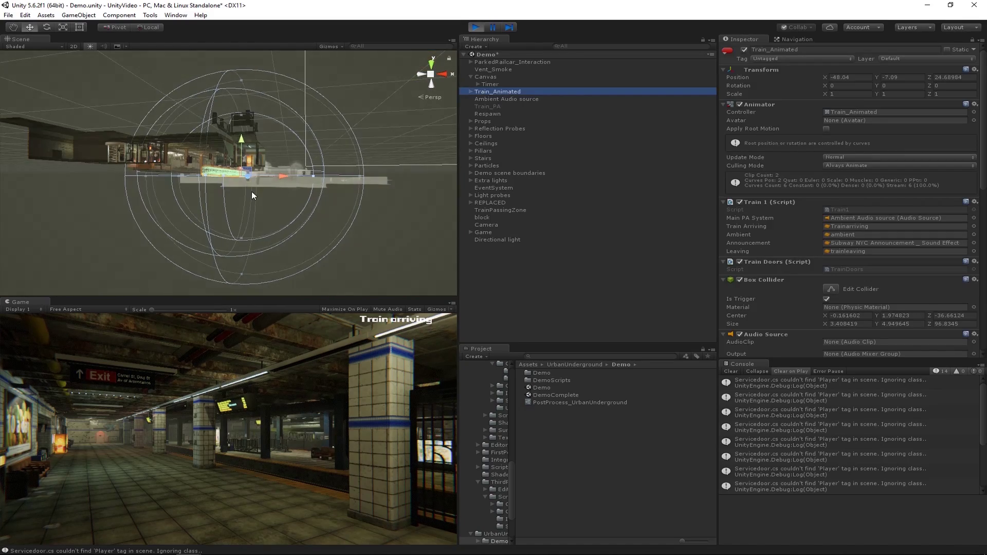
scroll(251, 196, up, 10)
right_drag(271, 193, 247, 195)
middle_drag(247, 195, 148, 211)
right_drag(148, 211, 253, 218)
key(w)
click(590, 298)
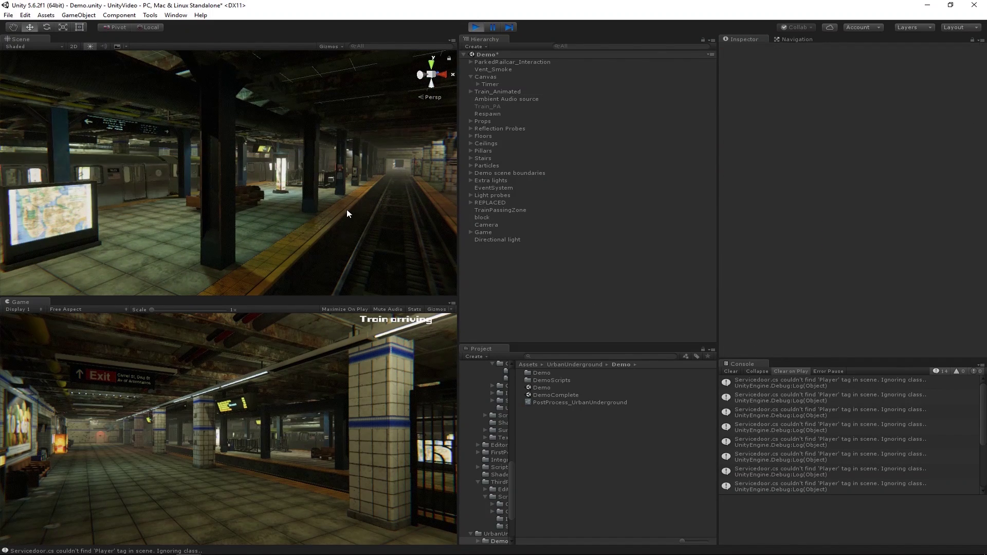
Stop Play mode and inspect the scene Camera's components
right_drag(346, 210, 225, 211)
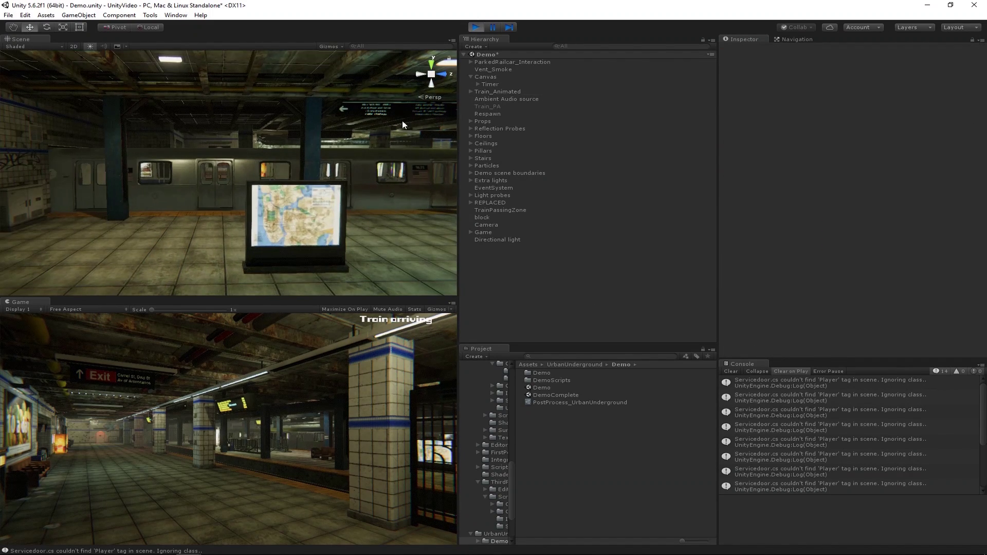
click(478, 28)
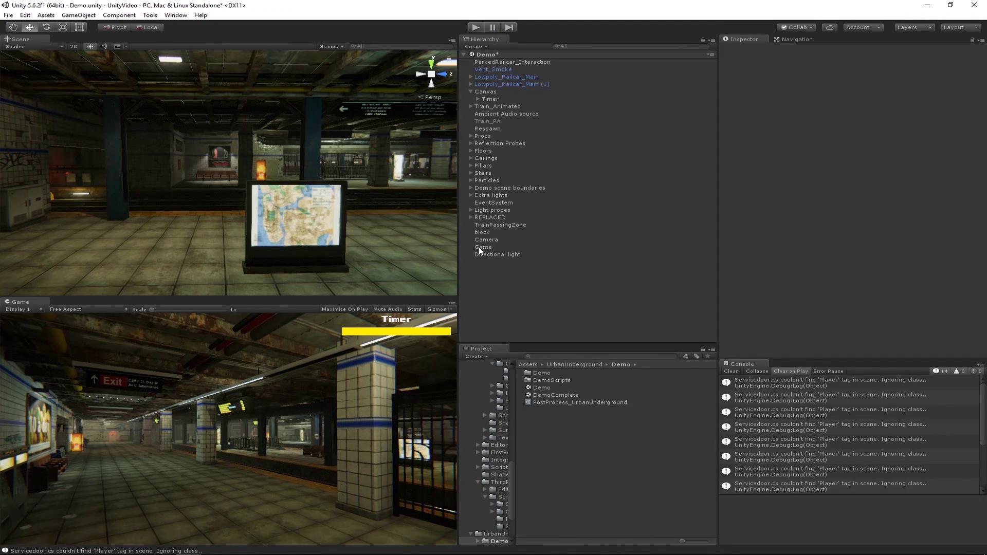
click(492, 240)
scroll(839, 287, down, 1)
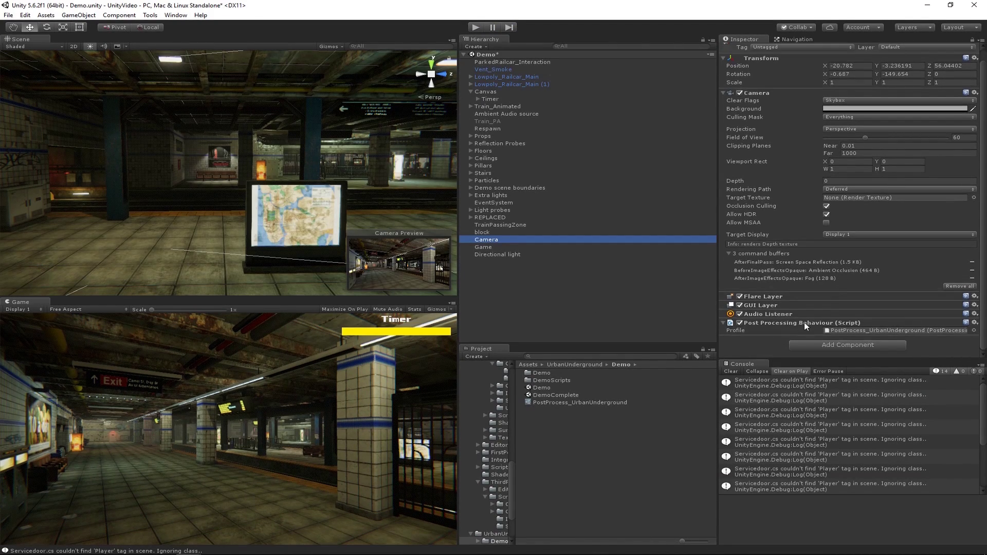
scroll(819, 259, up, 1)
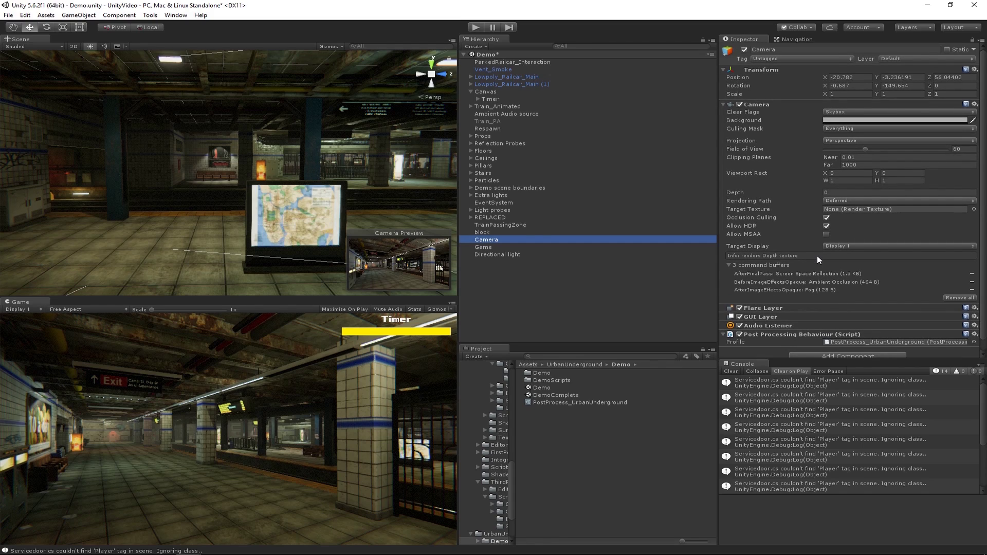
scroll(818, 259, down, 1)
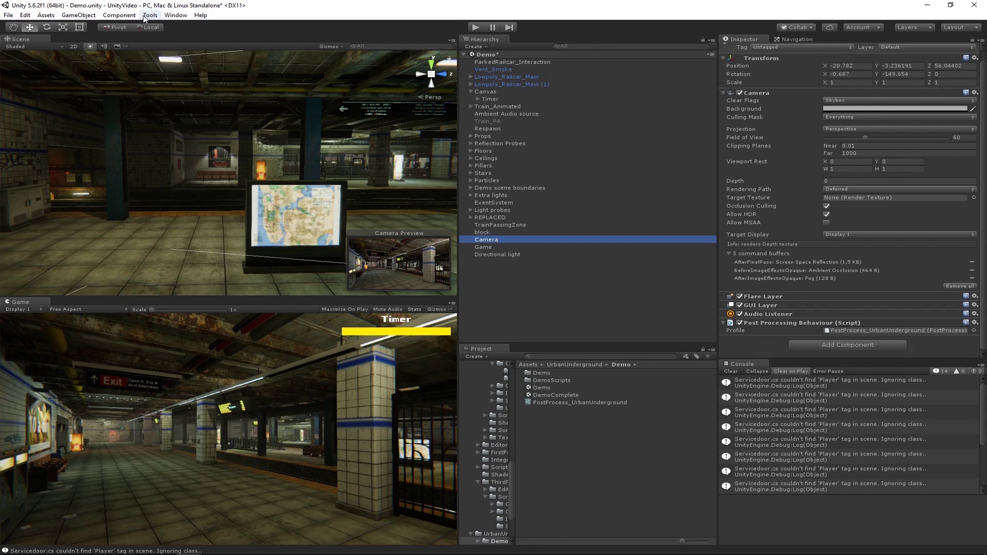
Navigate to Tools > Opsive > Ultimate Character Controller > Main Manager
click(145, 17)
mouse_move(158, 26)
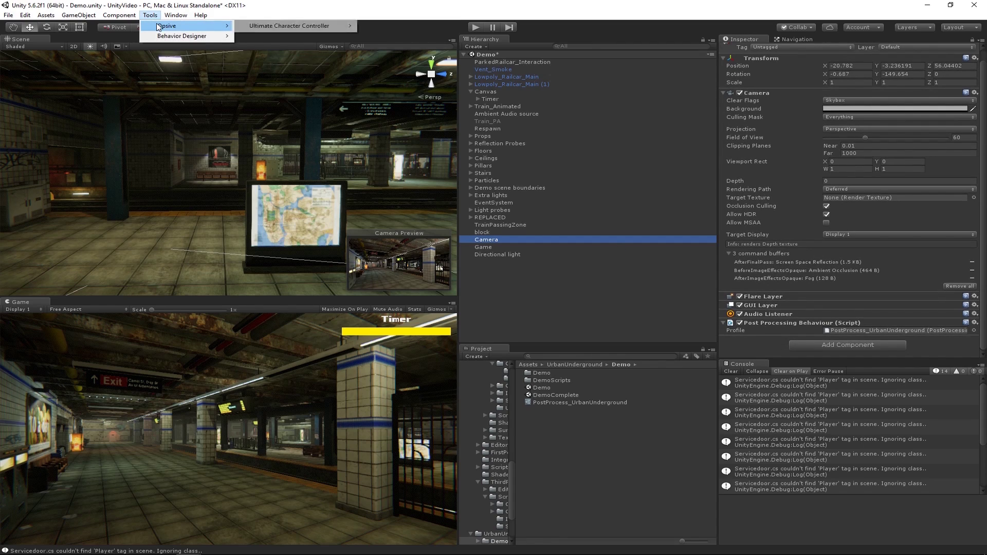
mouse_move(319, 29)
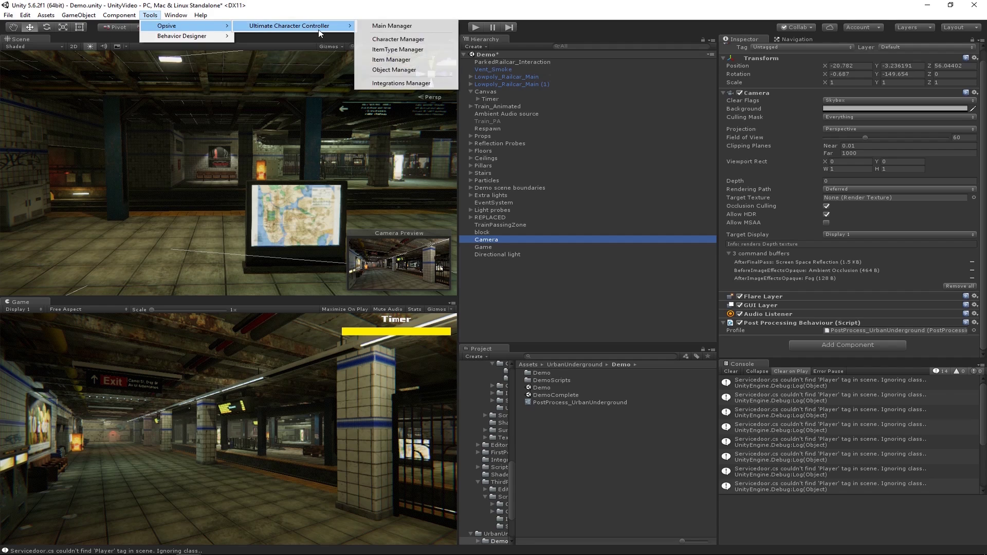
Open the Character Manager and go to its Setup page
click(419, 28)
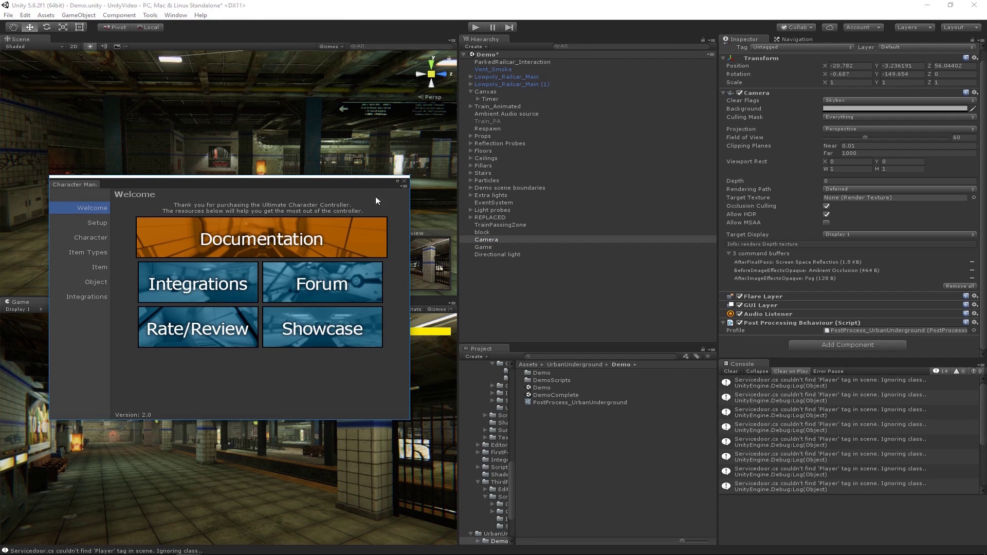
drag(266, 184, 402, 158)
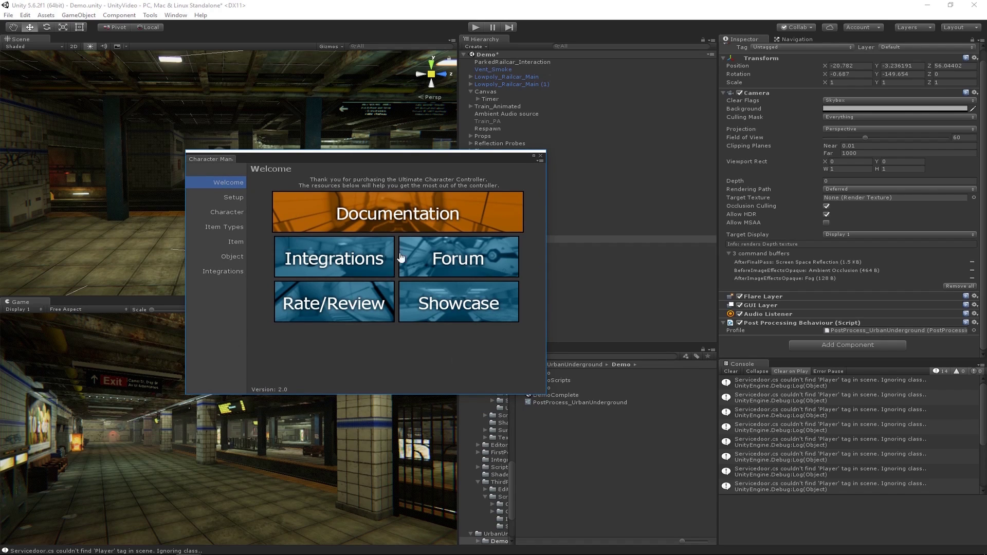
click(231, 197)
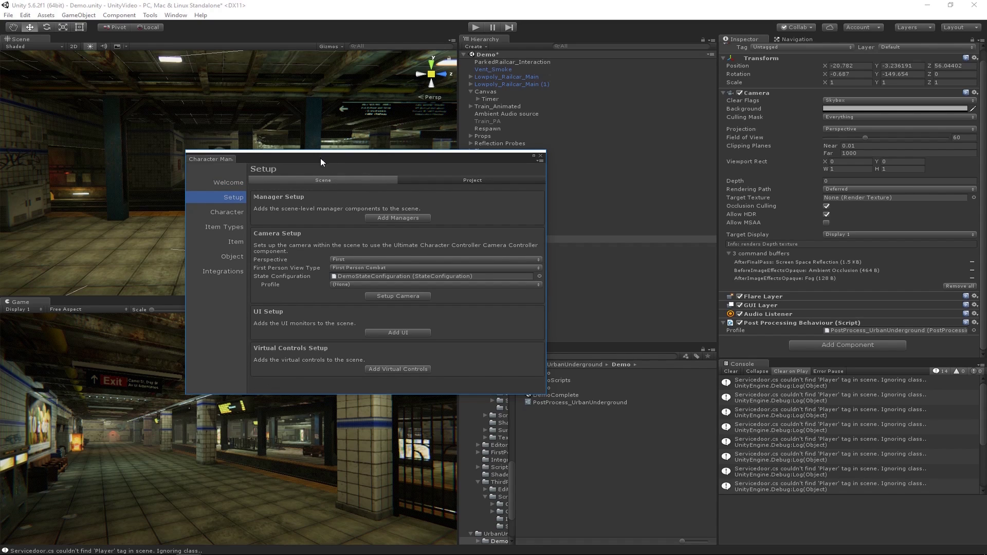
drag(357, 160, 790, 177)
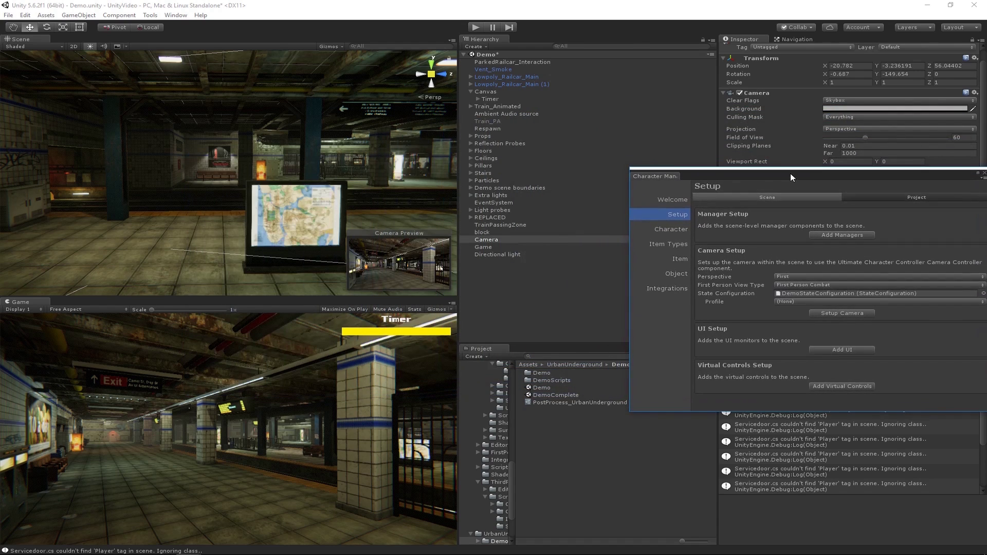
Review the First Person Combat camera options and select the MainCamera profile
click(717, 276)
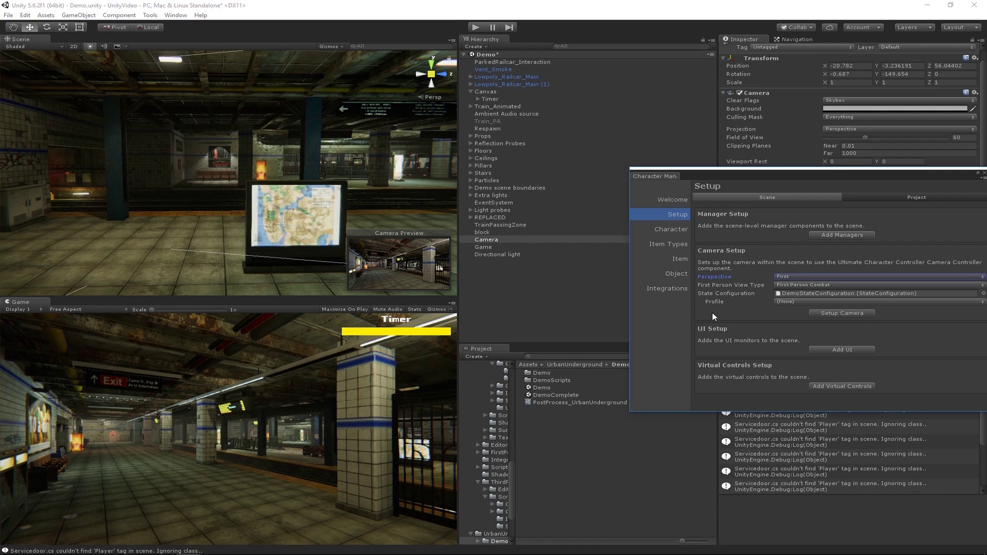
click(725, 283)
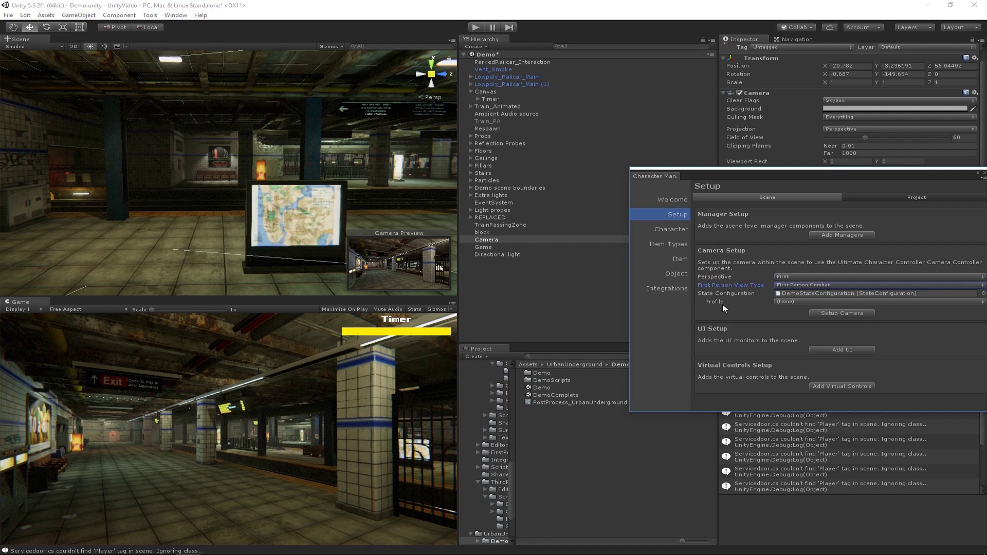
drag(756, 177, 710, 178)
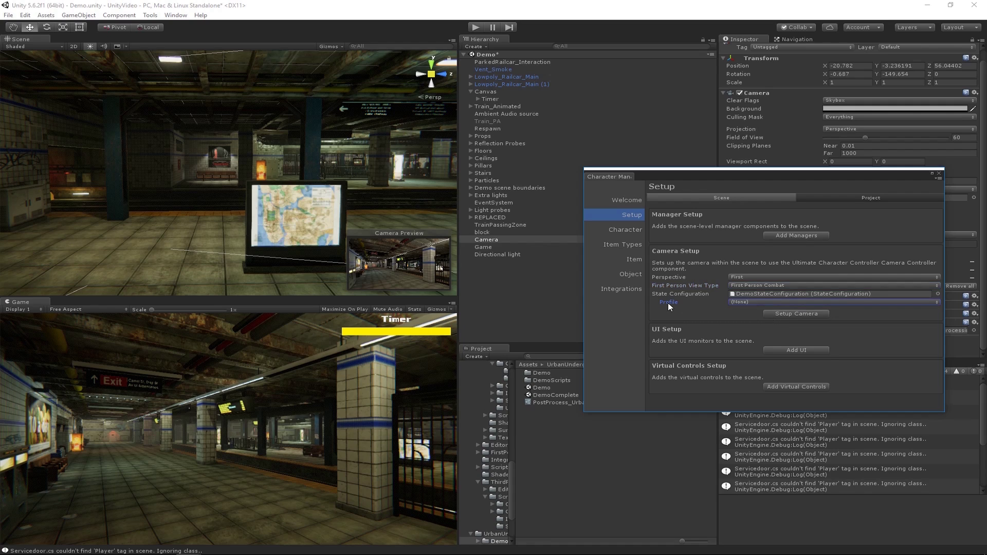
click(750, 303)
click(754, 322)
Run Setup Camera, expand Camera to show First Person Camera, and scroll its Camera Controller settings
click(794, 314)
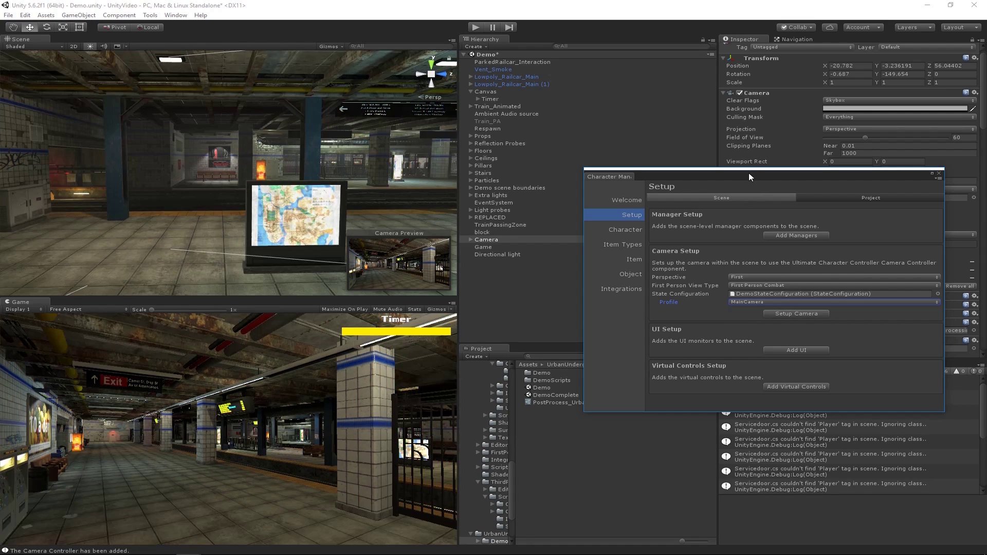
drag(748, 173, 0, 240)
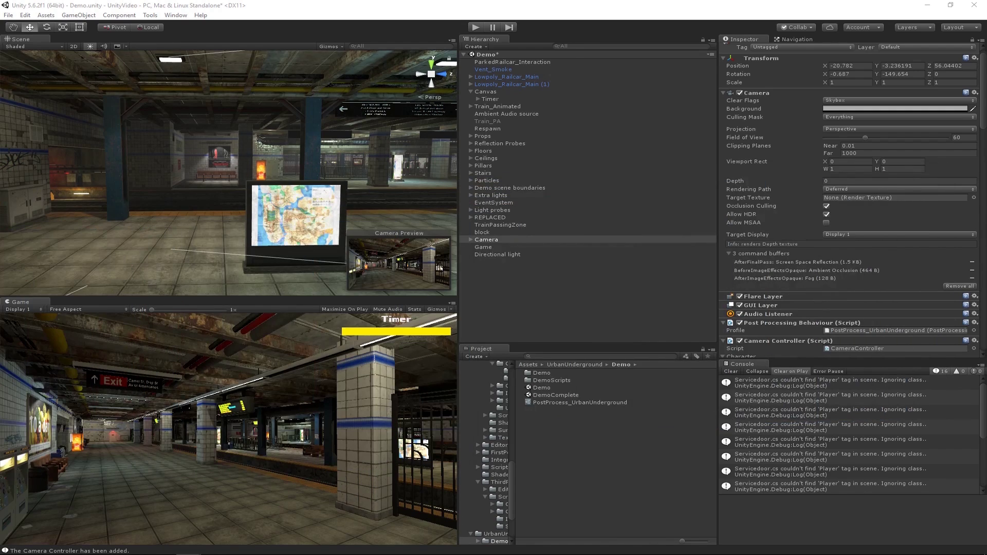
click(470, 240)
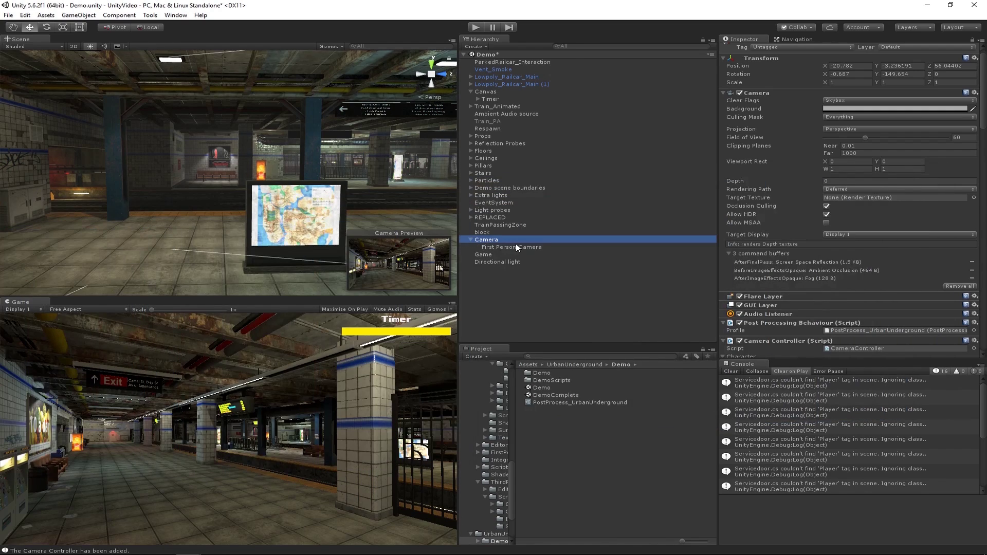
scroll(797, 263, down, 8)
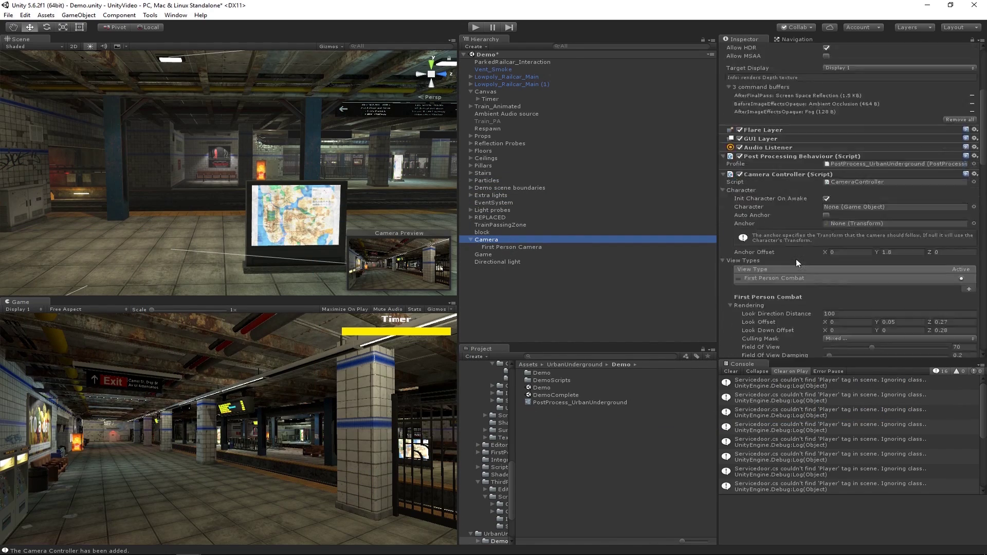
scroll(797, 263, down, 13)
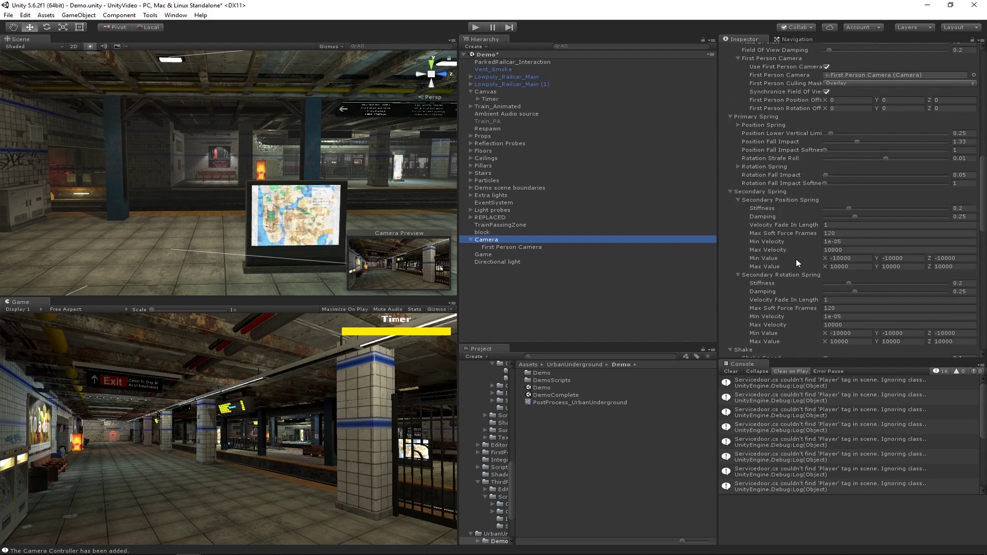
scroll(796, 258, up, 5)
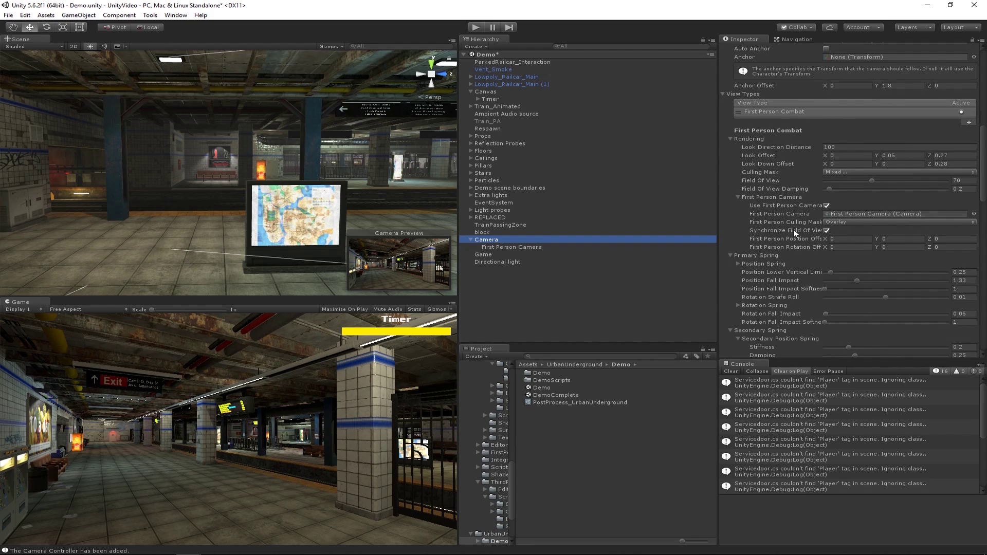
scroll(793, 230, down, 15)
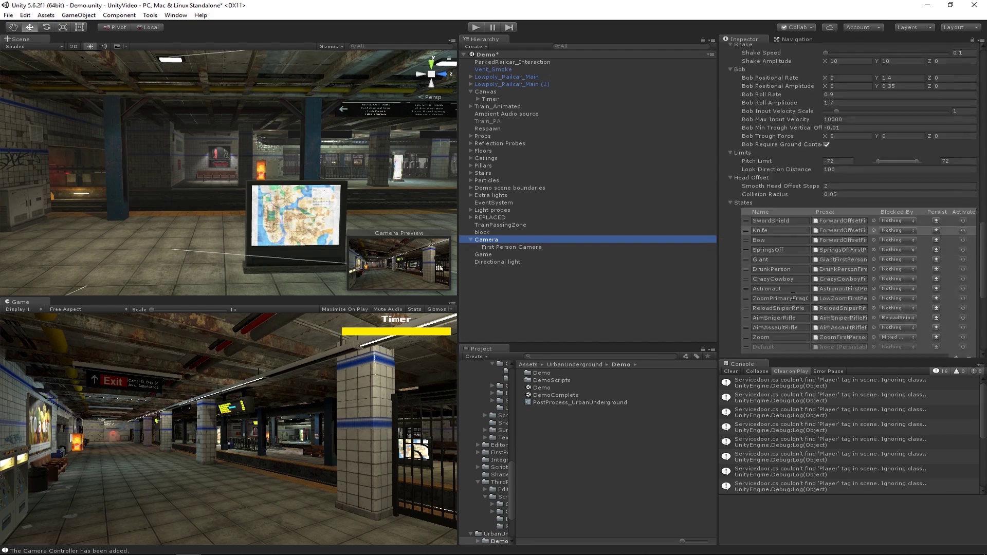
scroll(792, 296, down, 3)
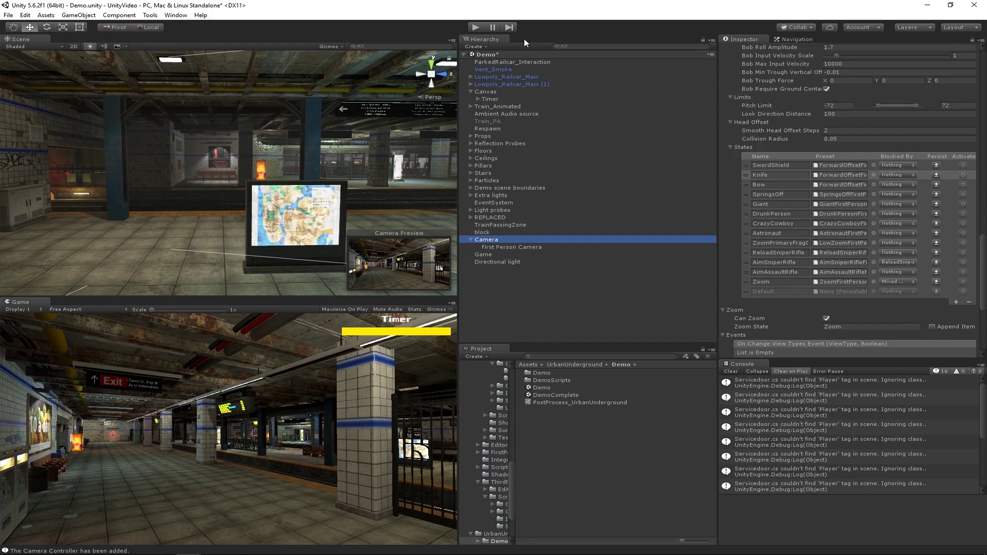
Run the scene, read the Console error about no Player-tagged character, then stop
click(476, 27)
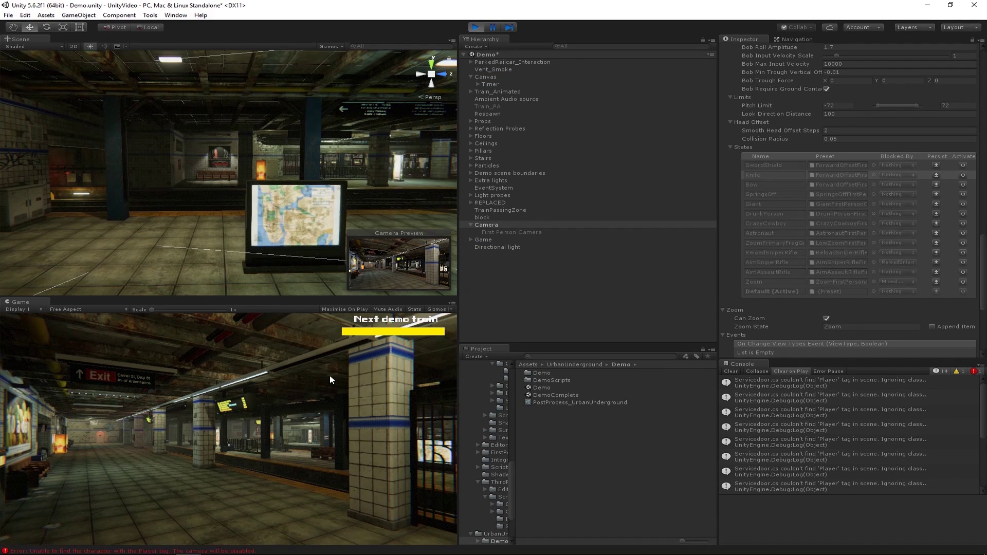
scroll(868, 420, down, 1)
click(828, 486)
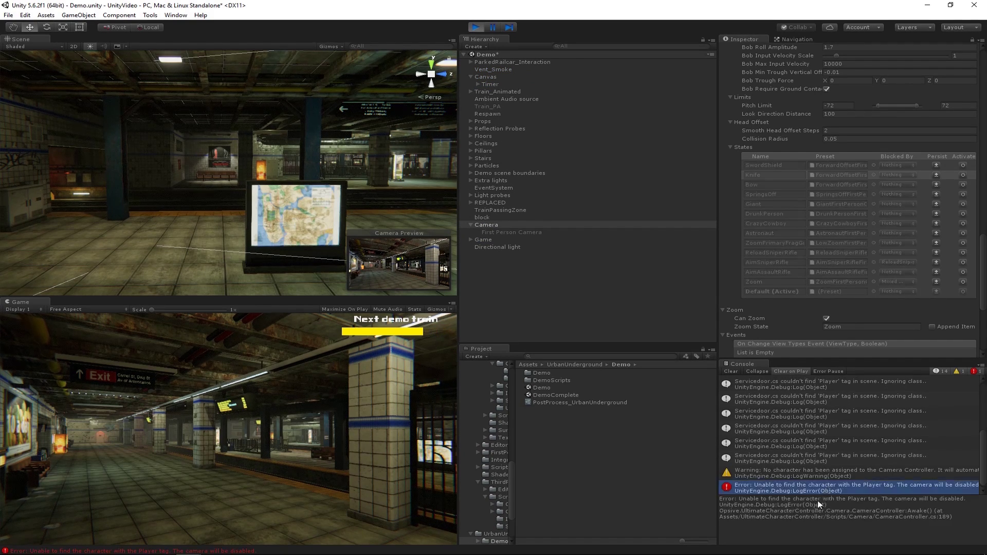
scroll(796, 437, up, 2)
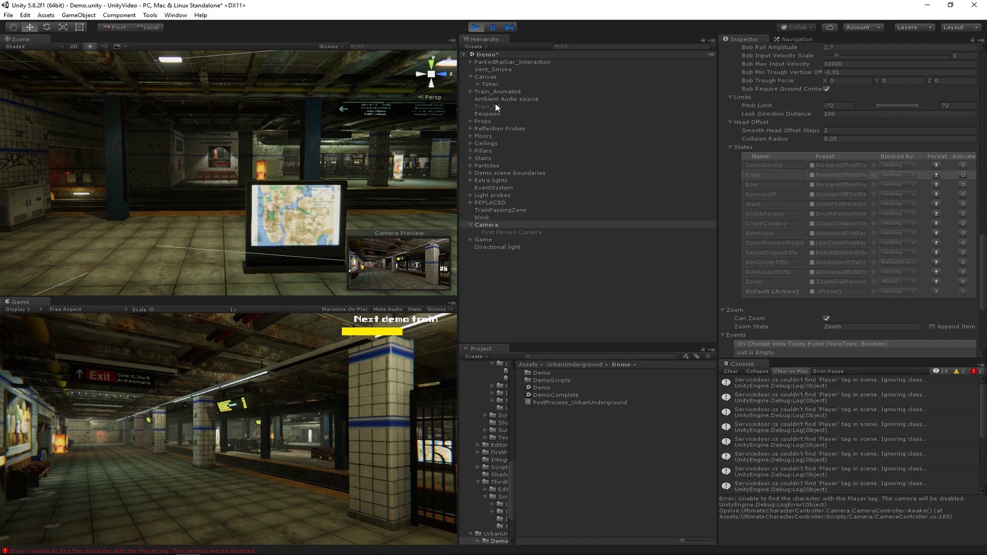
click(473, 31)
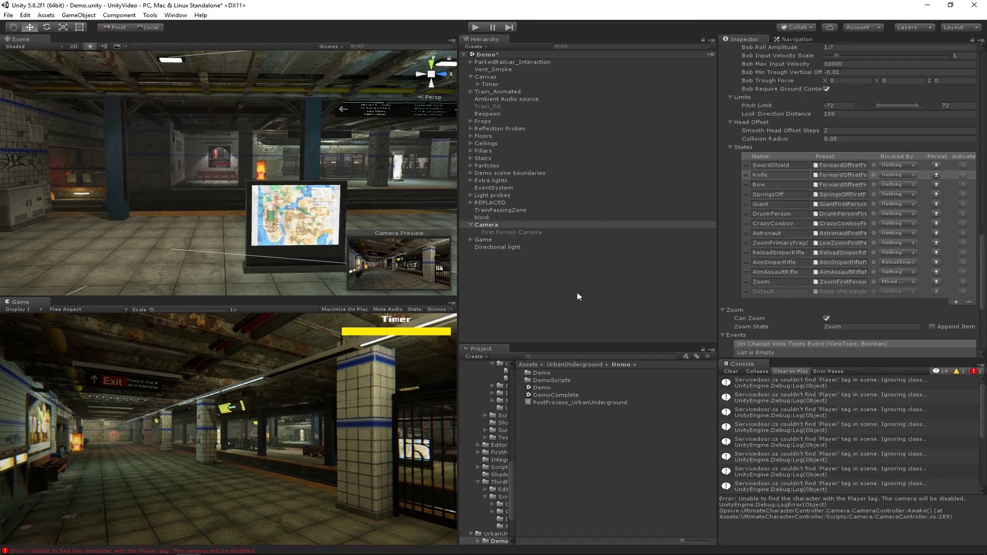
scroll(822, 443, down, 2)
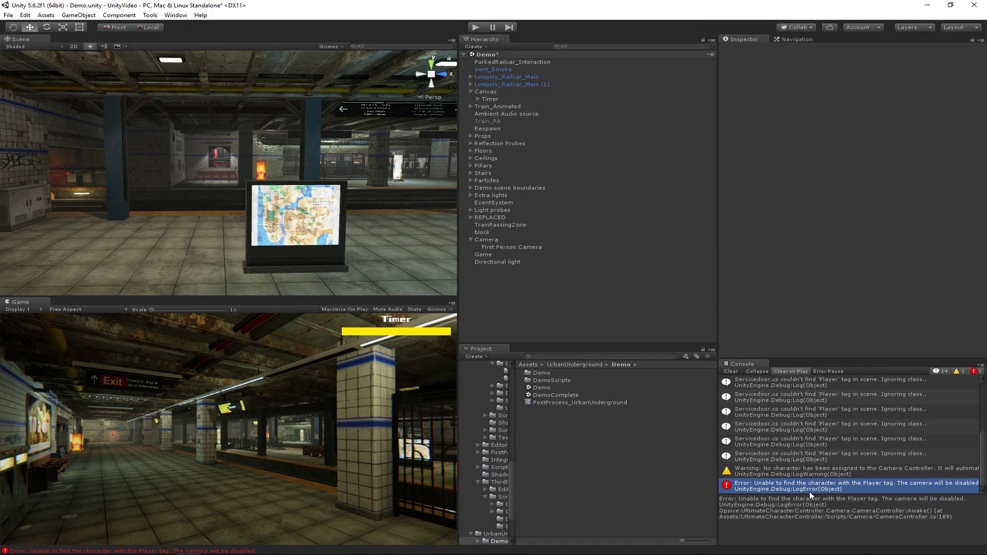
scroll(803, 414, up, 2)
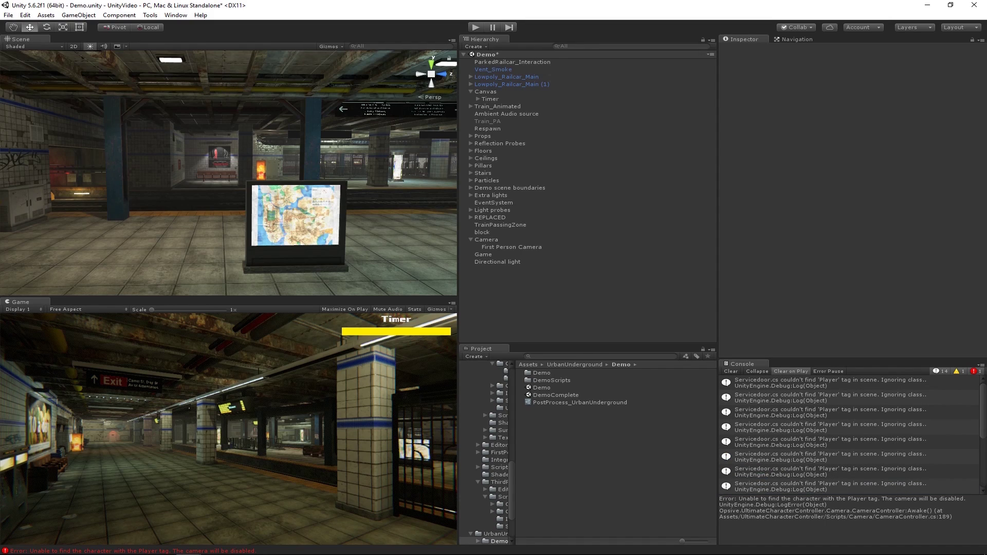
Open the Character page with First perspective and First Person Combat movement
drag(0, 220, 350, 132)
click(194, 185)
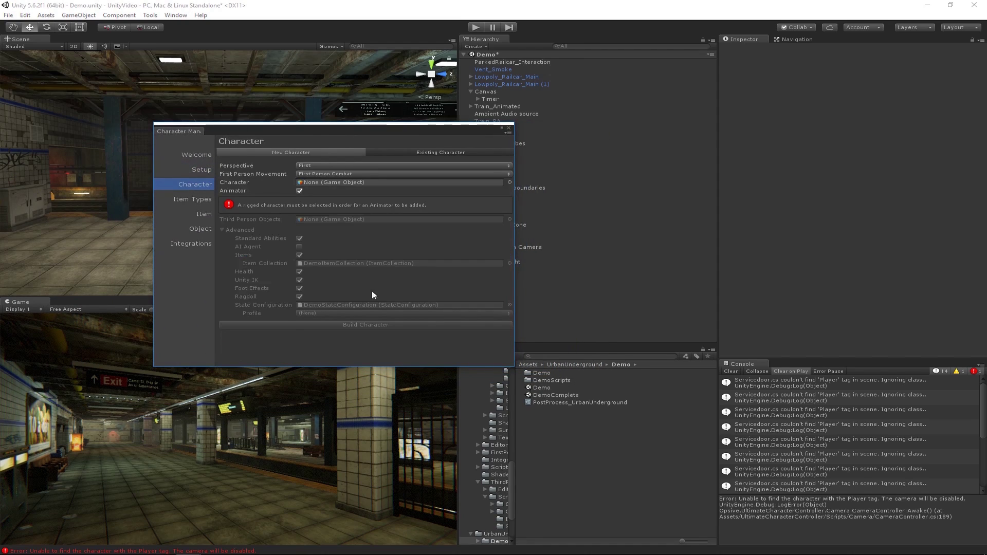
click(205, 167)
click(199, 185)
click(249, 166)
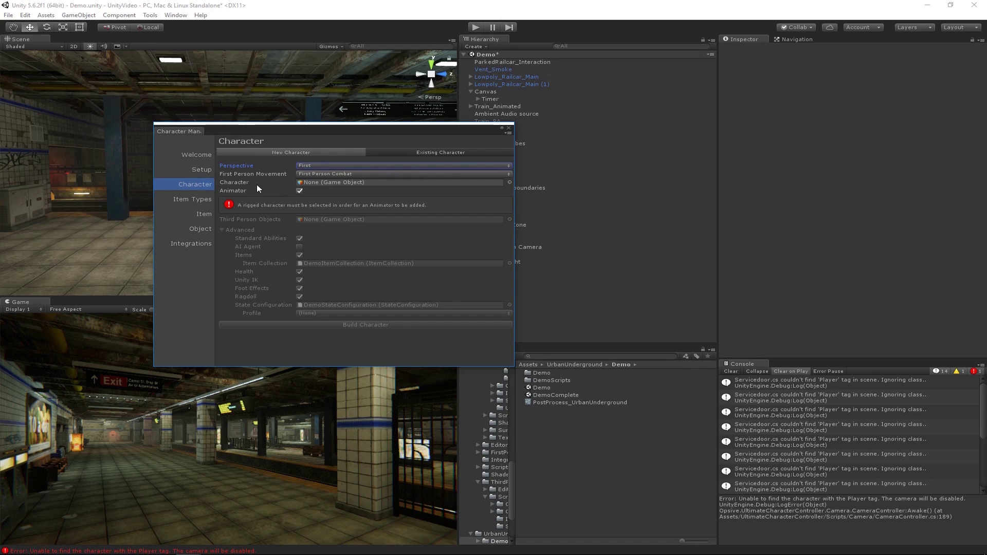
click(229, 174)
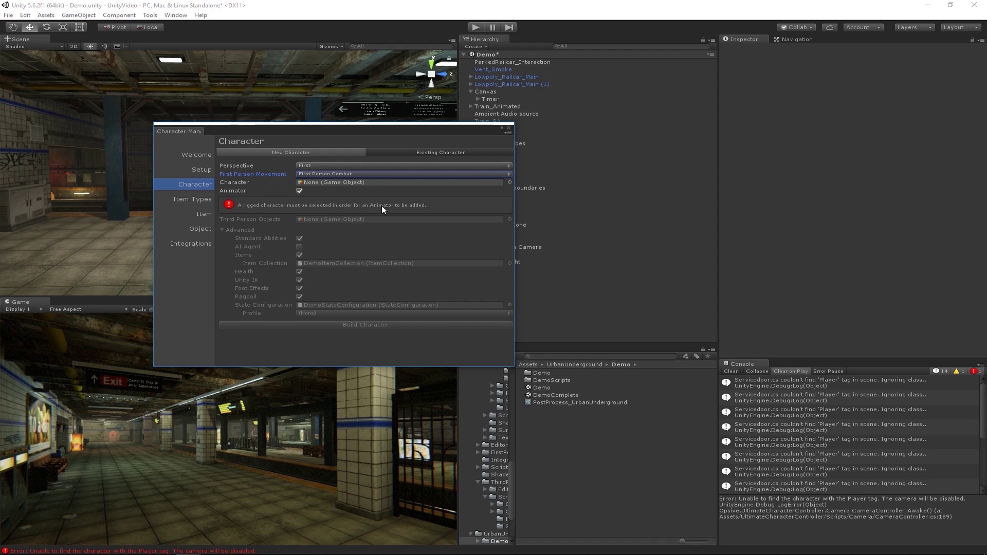
Pick soldier1 as the model and review the Humanoid, Demo controller and Ragdoll options
click(509, 182)
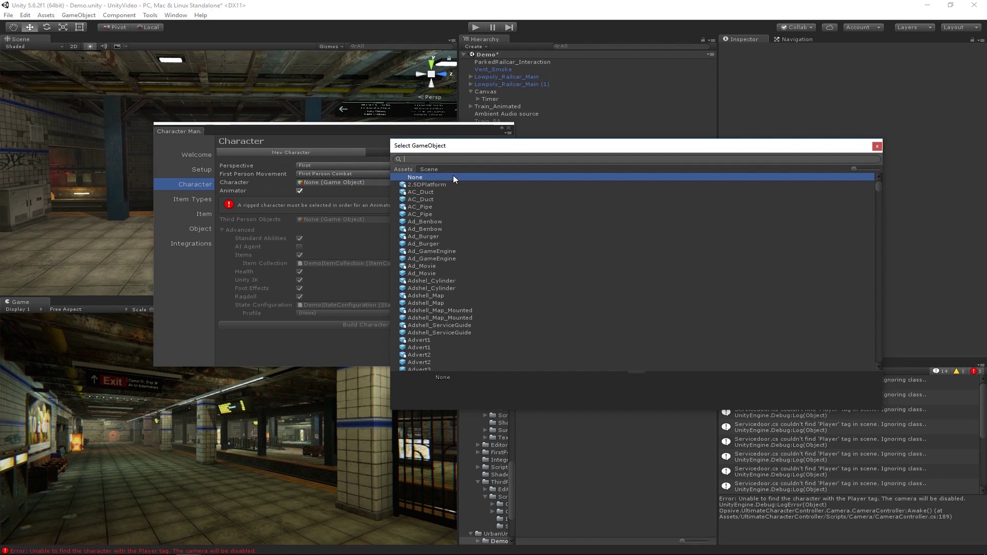
text(sol)
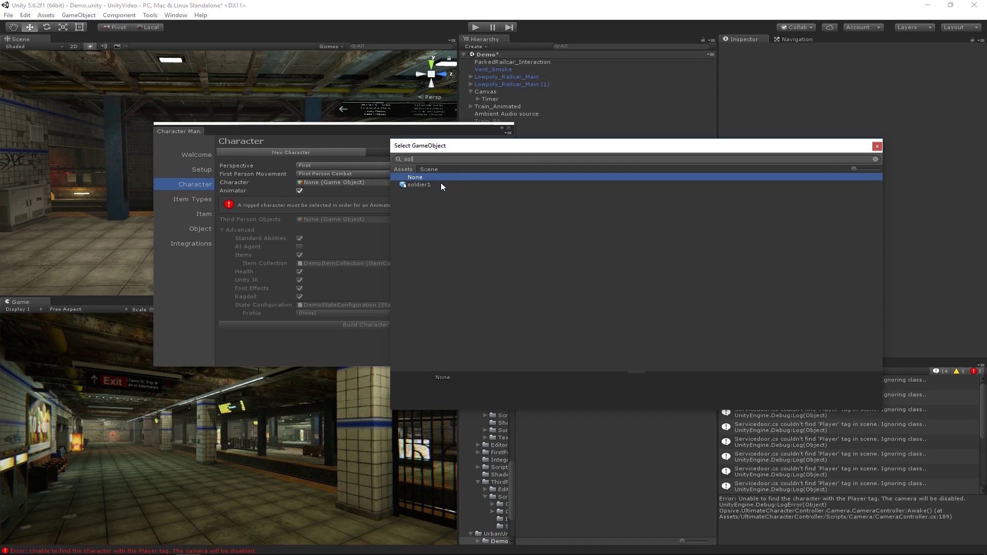
double_click(439, 184)
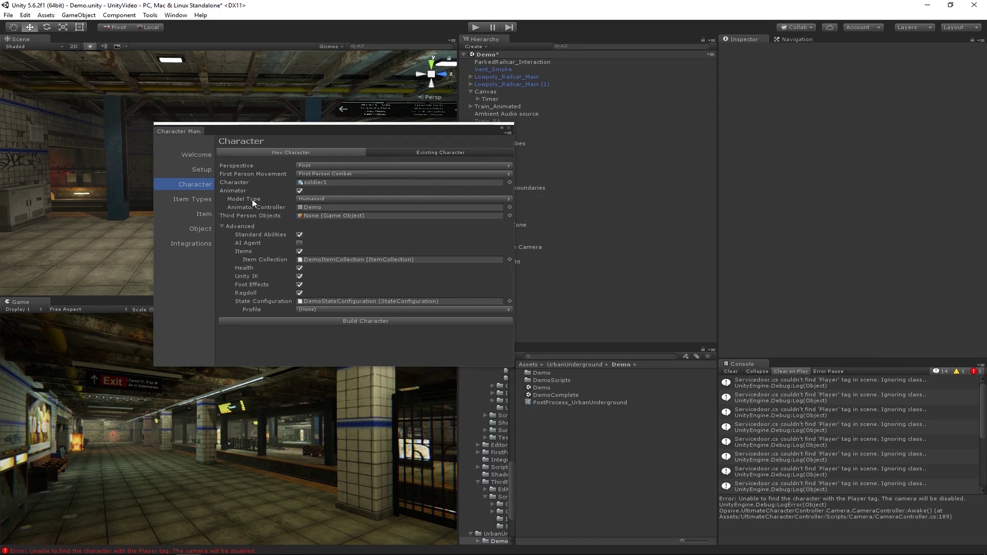
click(236, 190)
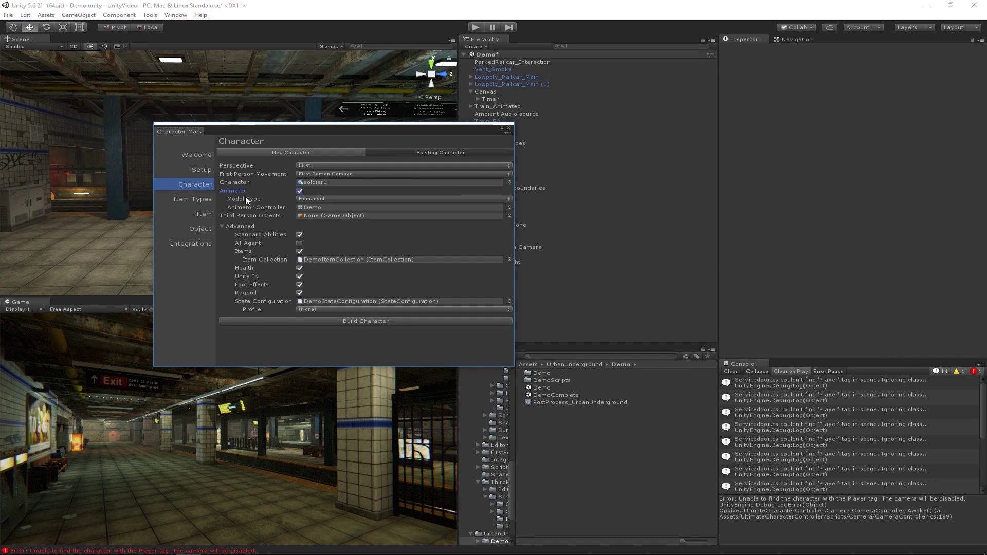
click(244, 201)
click(255, 208)
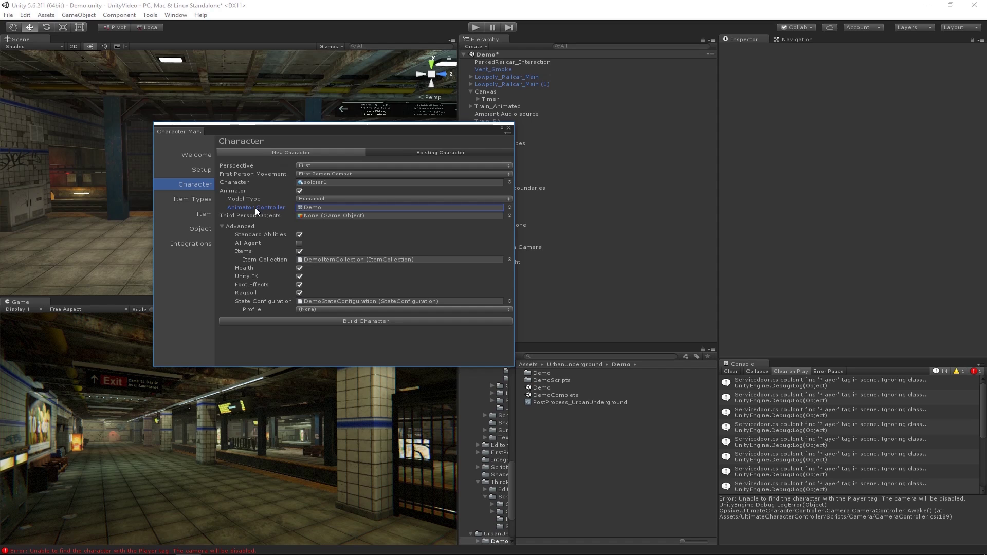
click(246, 216)
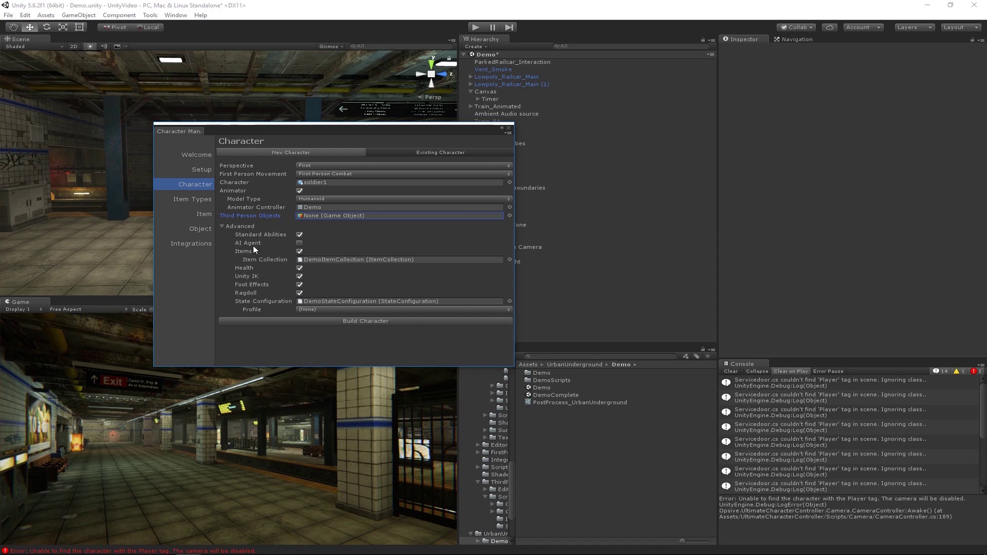
click(246, 293)
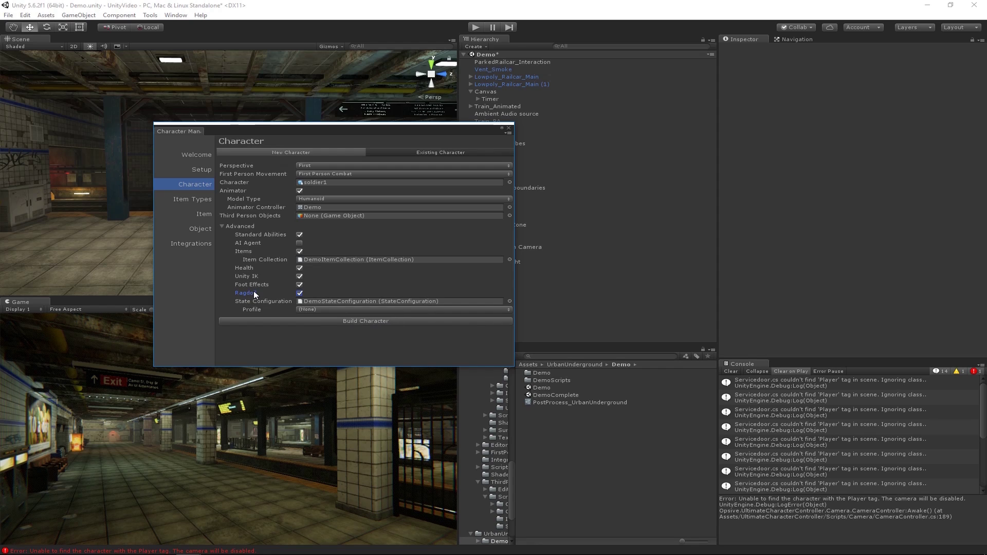
Build the soldier1 character and enlarge the Create Ragdoll window to show all bones
click(335, 320)
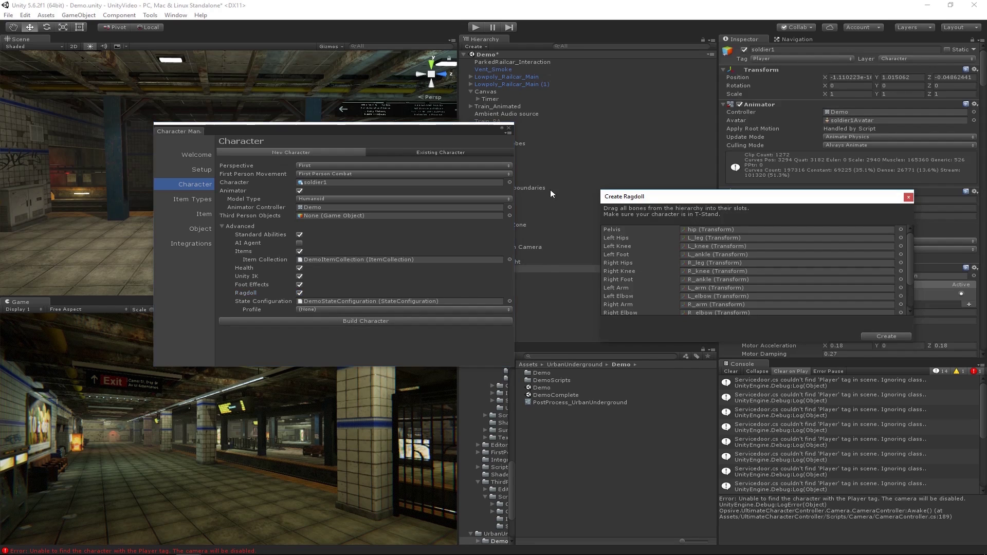
drag(446, 133, 0, 154)
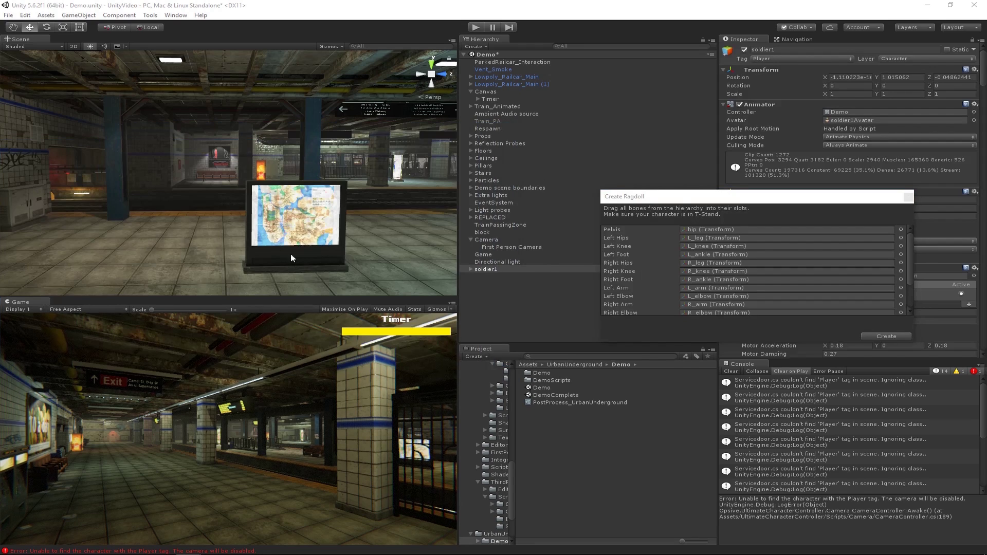
click(678, 203)
drag(728, 190, 758, 186)
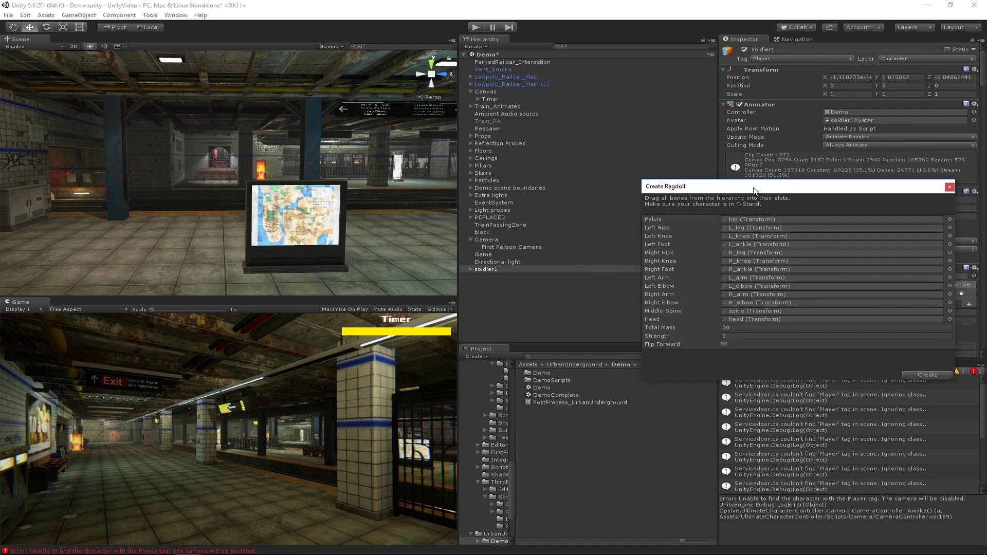
Frame soldier1 in the Scene view from the front
double_click(492, 268)
alt+drag(356, 232, 161, 211)
right_drag(161, 212, 67, 183)
key(w)
key(f)
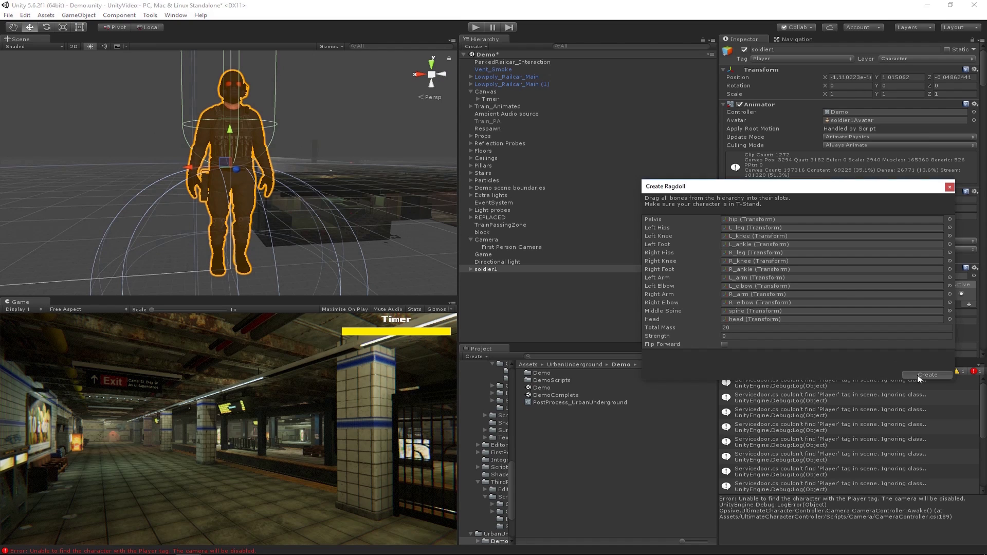
Create the ragdoll on soldier1 and orbit the view toward the station
click(917, 375)
alt+drag(431, 184, 203, 201)
key(s)
mouse_move(203, 200)
right_down()
mouse_move(253, 224)
mouse_move(277, 187)
mouse_move(240, 214)
mouse_move(182, 215)
mouse_move(211, 215)
right_up()
key(w)
scroll(262, 225, down, 5)
scroll(263, 224, up, 6)
alt+drag(272, 222, 243, 190)
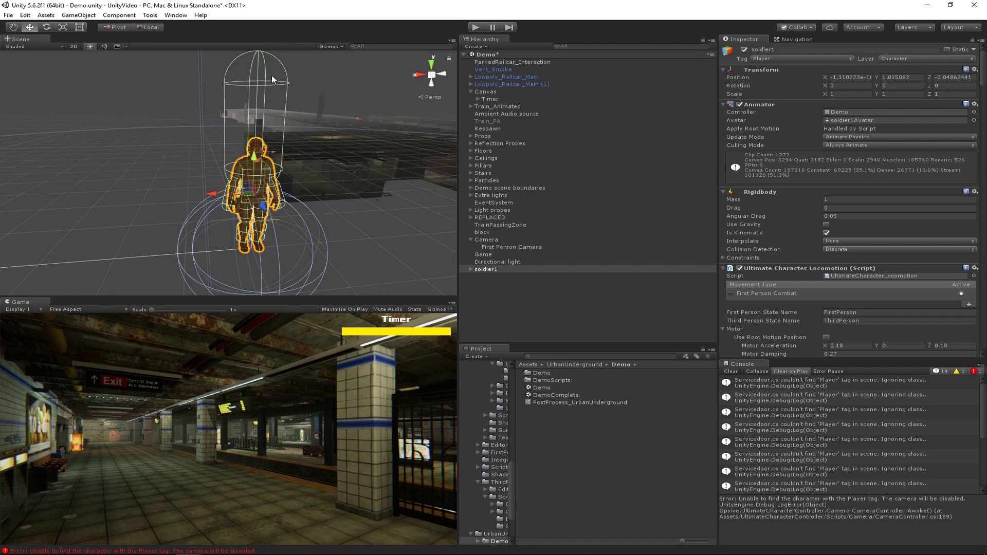
alt+drag(272, 91, 216, 188)
middle_drag(241, 147, 245, 163)
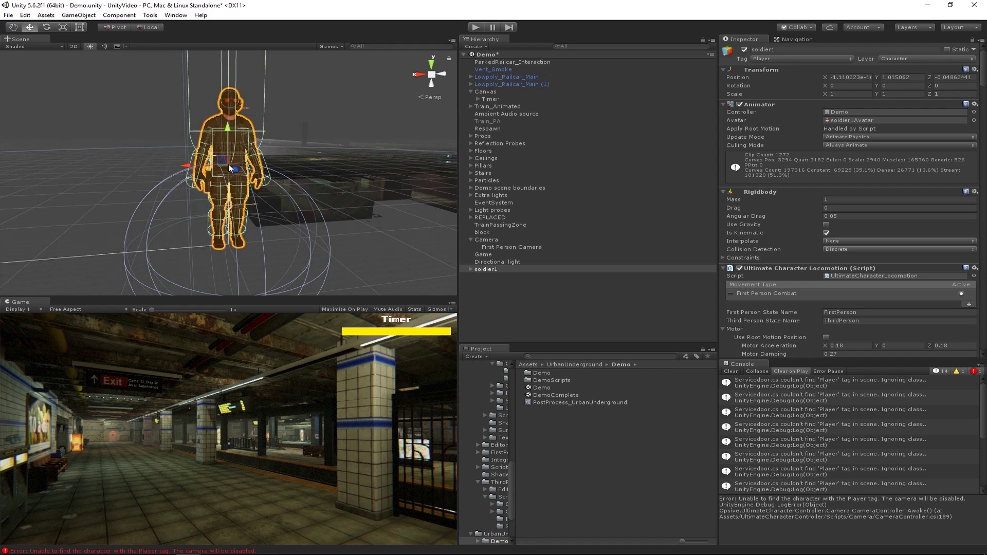
scroll(255, 205, down, 5)
middle_drag(251, 199, 250, 203)
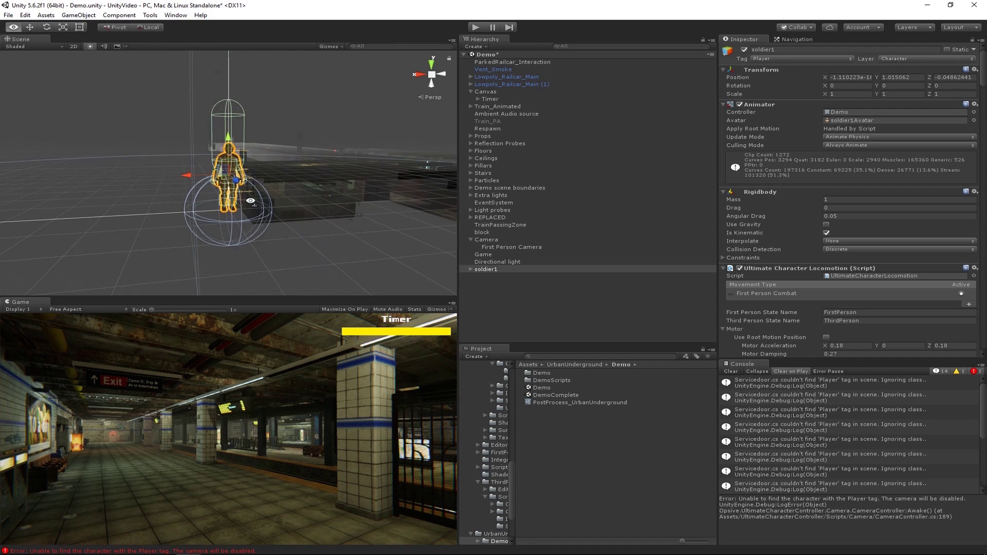
scroll(290, 216, down, 1)
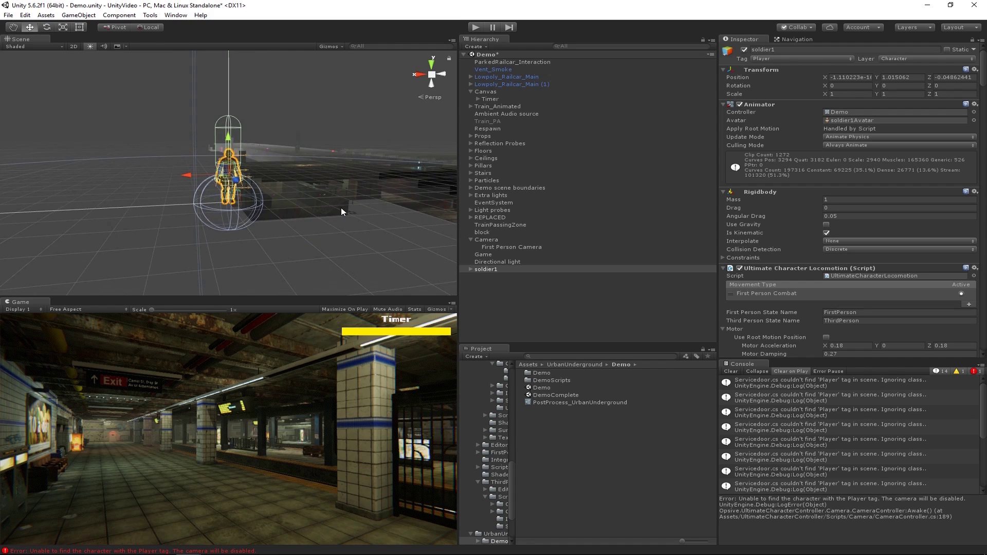
alt+drag(342, 209, 189, 195)
Drag soldier1 along X toward the station, to about -20.48
drag(32, 165, 394, 190)
scroll(394, 190, down, 4)
middle_drag(395, 192, 281, 225)
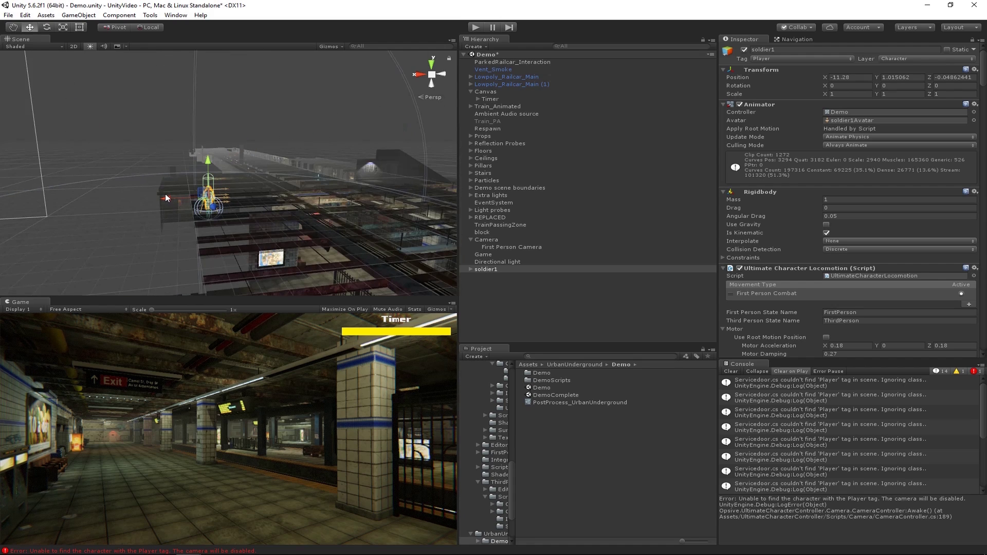
drag(168, 199, 326, 199)
drag(334, 157, 301, 191)
Lower soldier1 onto the platform floor, ending at X -21.79, Y -5.494
key(w)
right_drag(200, 186, 211, 155)
alt+drag(211, 155, 195, 224)
middle_drag(257, 188, 498, 484)
drag(304, 99, 308, 118)
middle_drag(353, 122, 291, 210)
Start Play mode and walk the soldier forward with W
click(579, 309)
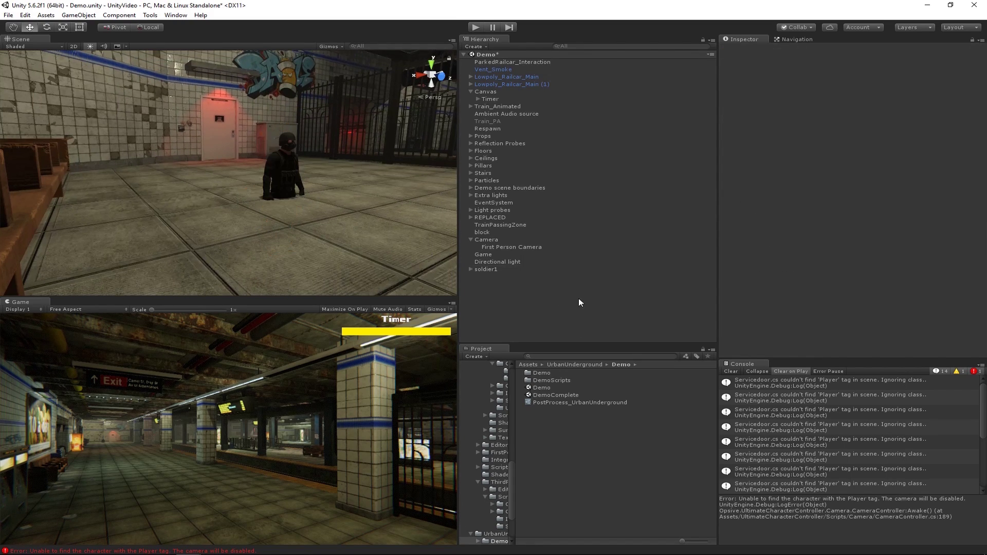
click(481, 28)
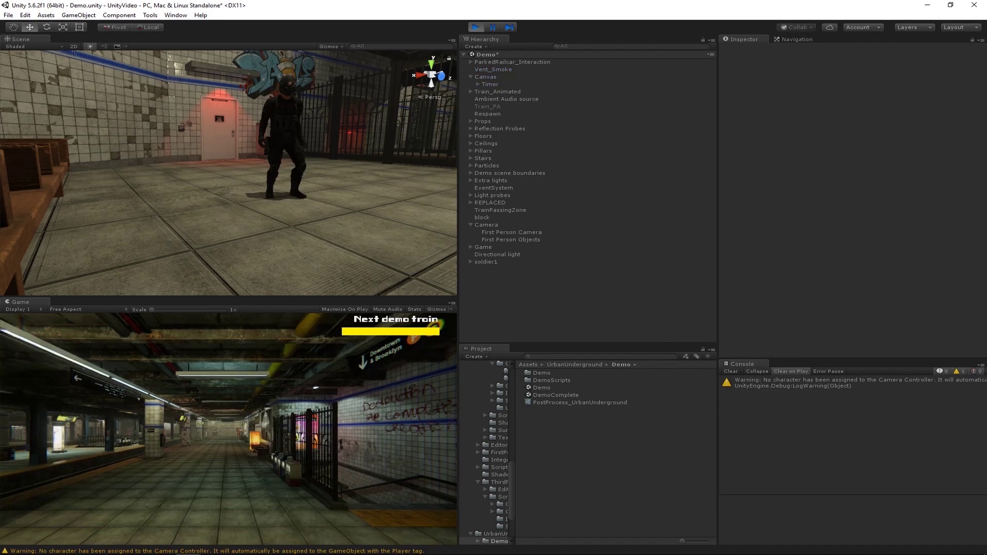
key(w)
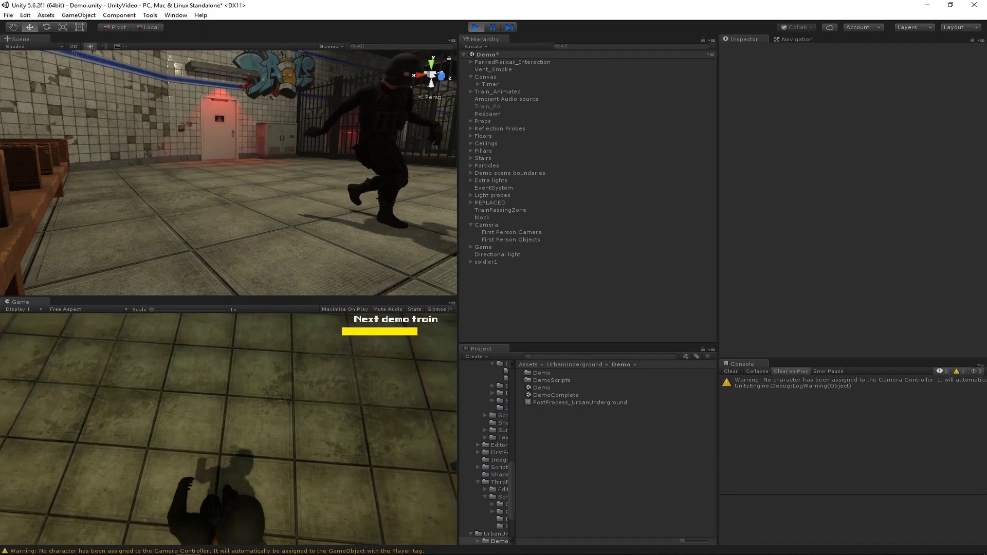
key(w)
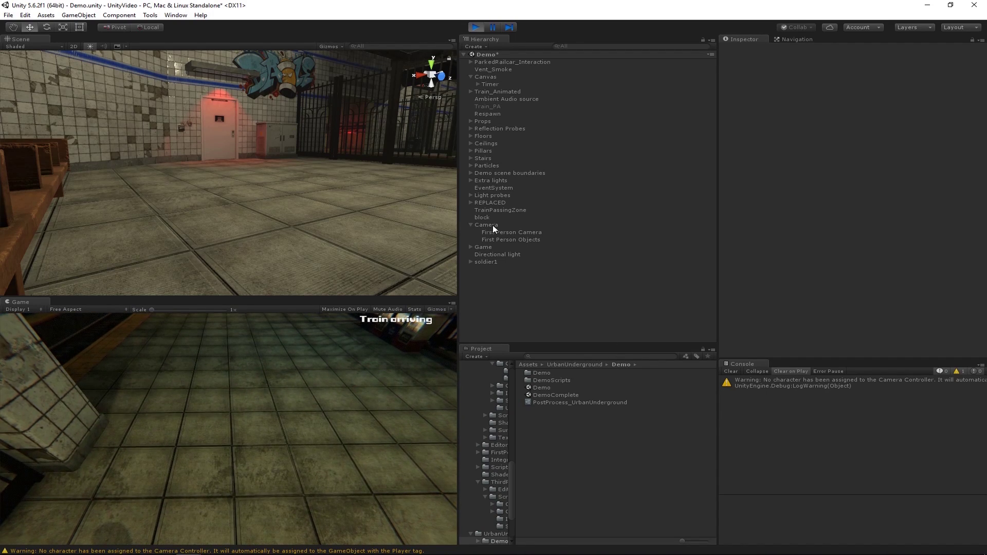
Frame the scene Camera in the Scene view and turn the view to show the soldier
double_click(491, 225)
right_drag(302, 163, 268, 165)
key(w)
middle_drag(268, 166, 390, 541)
scroll(258, 160, down, 2)
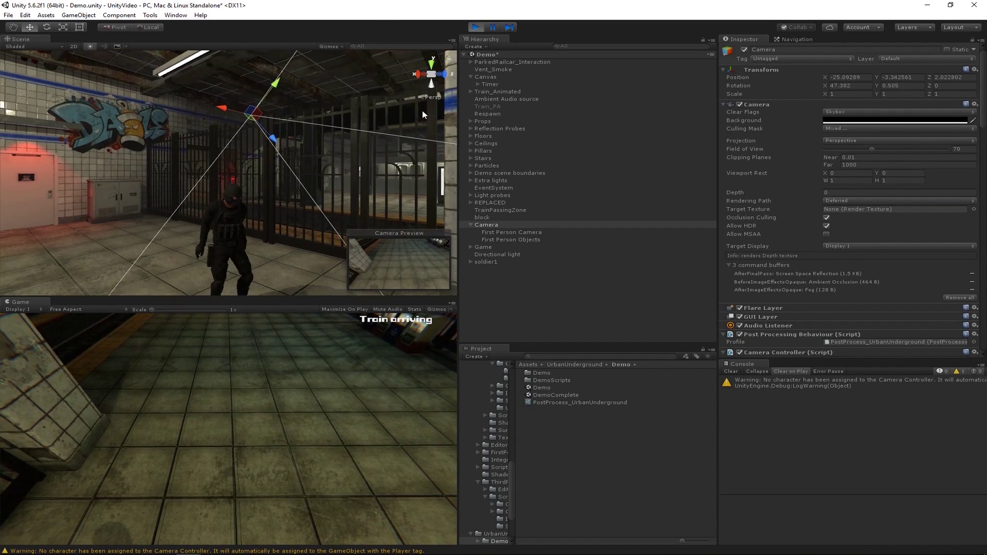
Stop the running game and frame the soldier in the Scene view
click(493, 27)
key(ctrl+p)
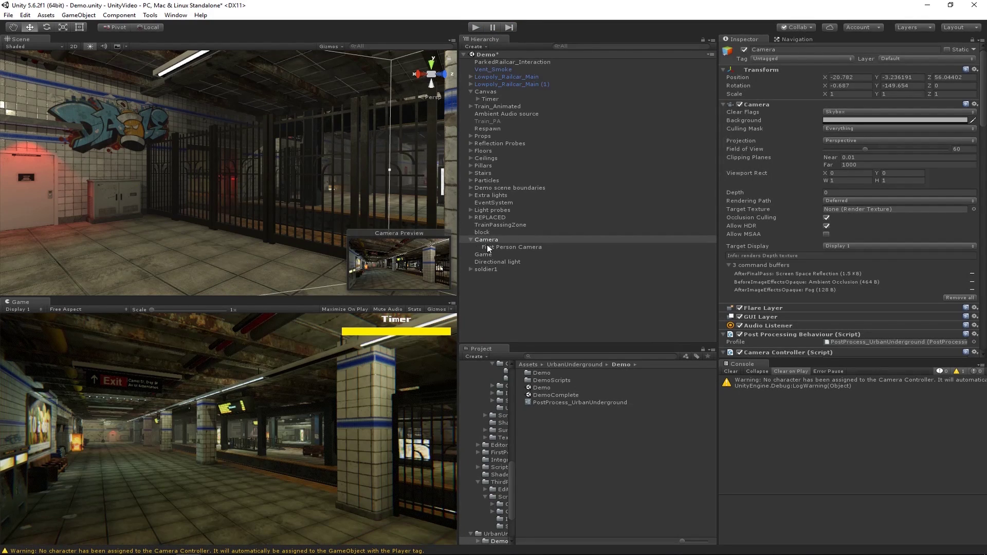
scroll(409, 244, down, 4)
middle_drag(291, 181, 367, 169)
scroll(291, 218, up, 4)
middle_drag(290, 218, 312, 167)
click(250, 162)
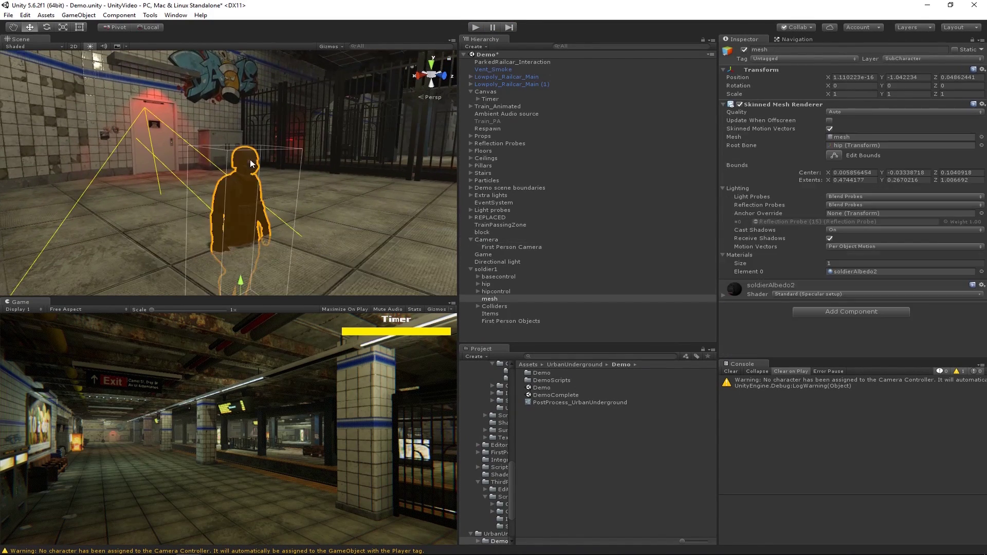
Set the Camera's Camera Controller Anchor Offset Y to 0.8
click(486, 240)
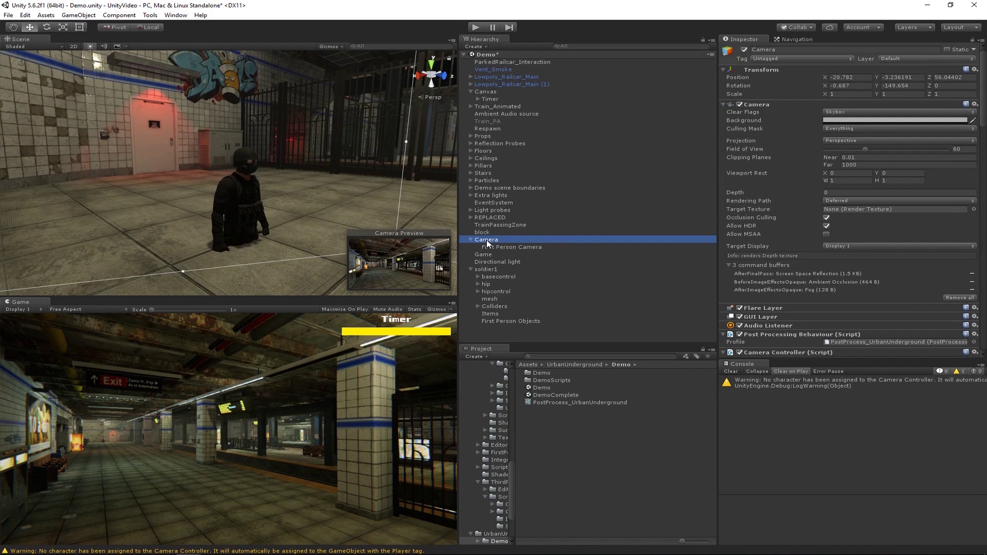
scroll(844, 268, down, 9)
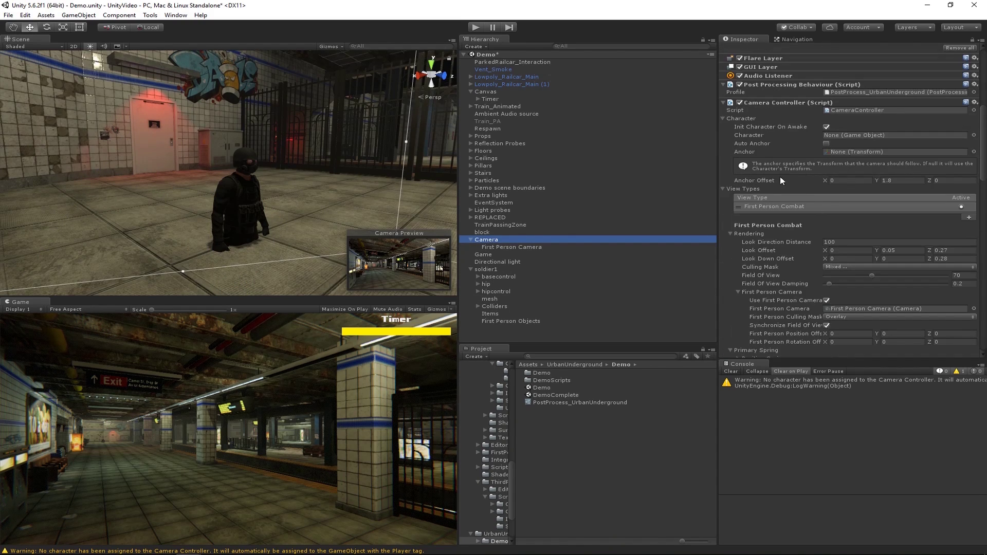
click(897, 181)
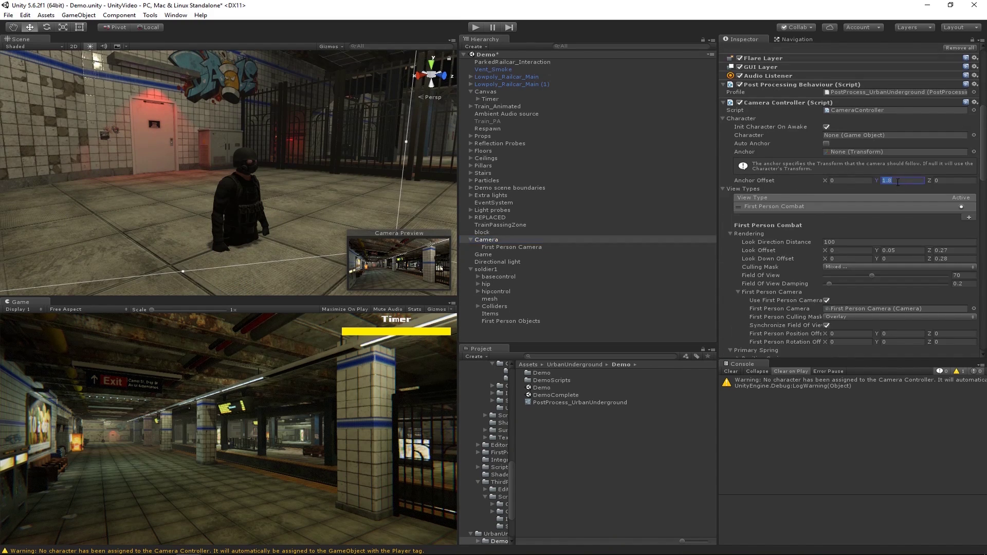
text(0.)
Playtest the 0.8 anchor offset by walking the soldier forward in first person
click(477, 26)
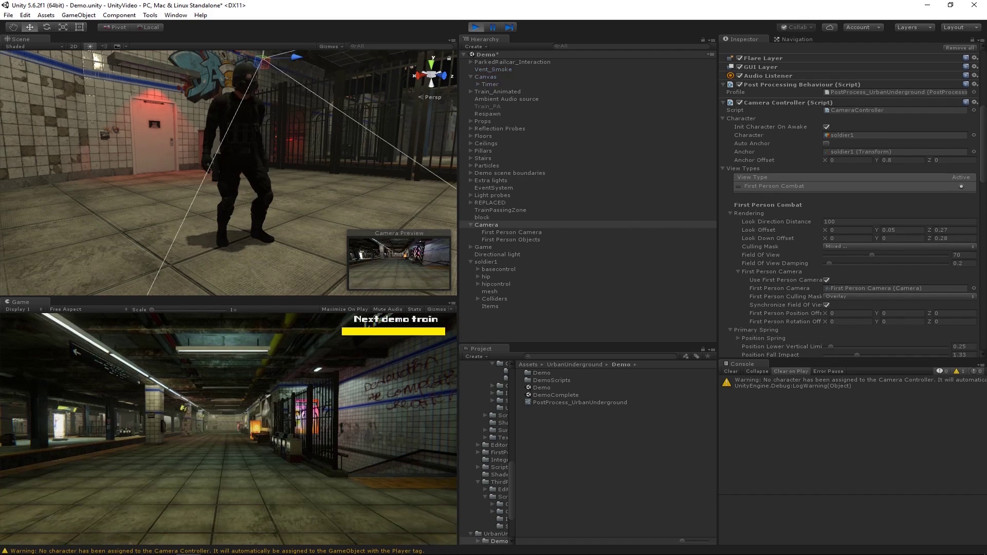
key(w)
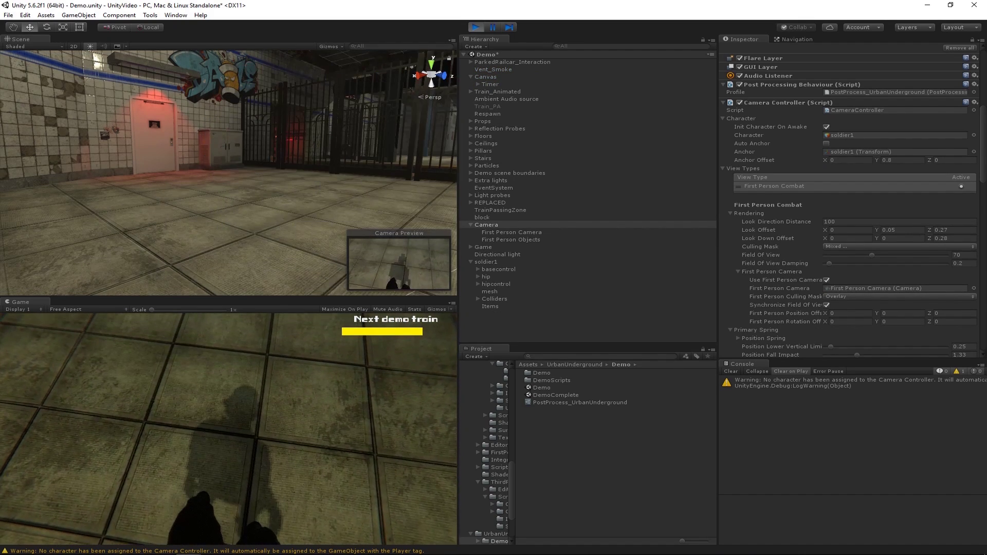
key(Escape)
right_drag(242, 139, 203, 189)
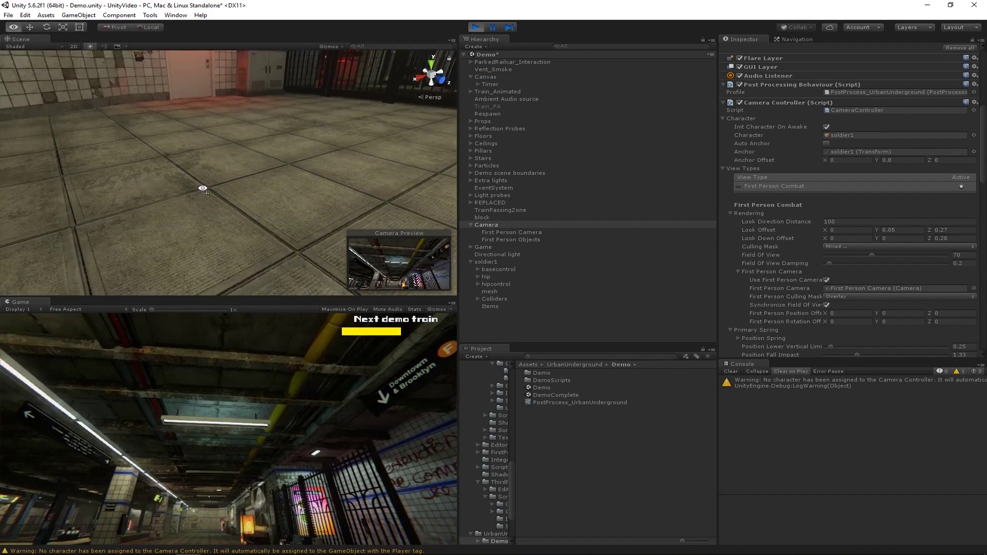
mouse_move(202, 188)
alt+mouse_down()
mouse_move(199, 171)
mouse_move(170, 183)
mouse_move(298, 150)
mouse_move(200, 170)
alt+mouse_up()
scroll(200, 171, up, 3)
middle_drag(95, 163, 140, 158)
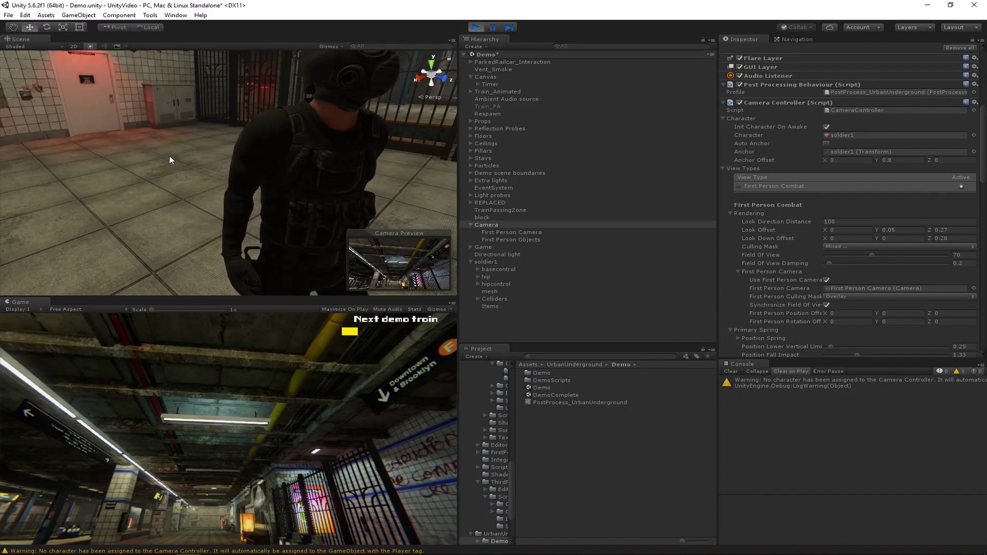
scroll(169, 156, down, 3)
End the test run and orbit the scene view around the soldier
click(476, 28)
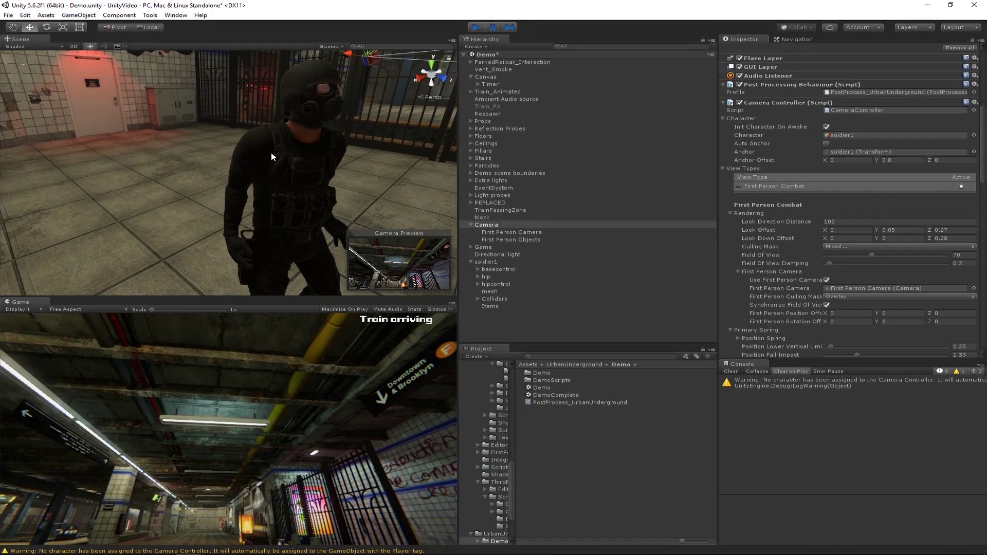
key(ctrl+p)
alt+drag(151, 178, 279, 154)
Select the soldier's body mesh and move the scene view closer to it
click(245, 162)
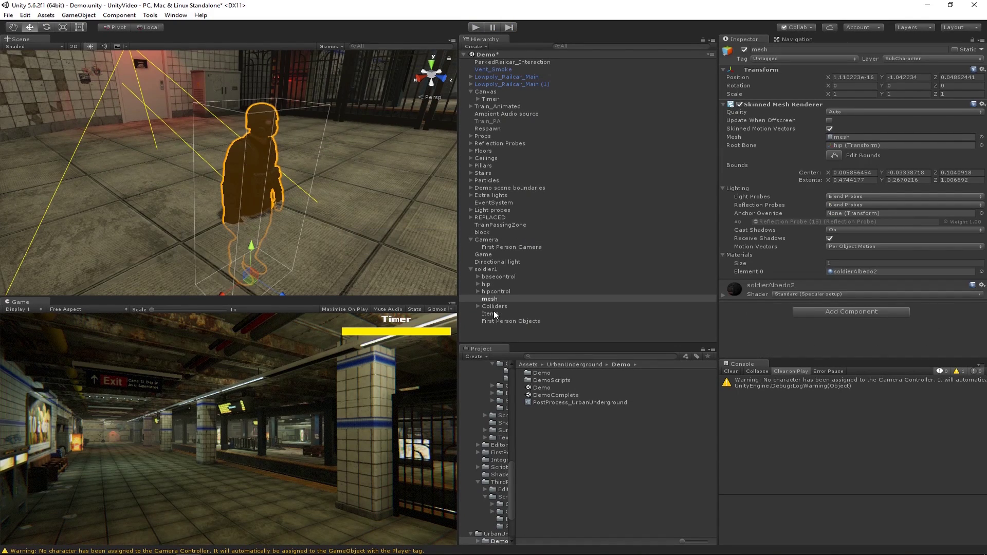
alt+drag(291, 208, 309, 221)
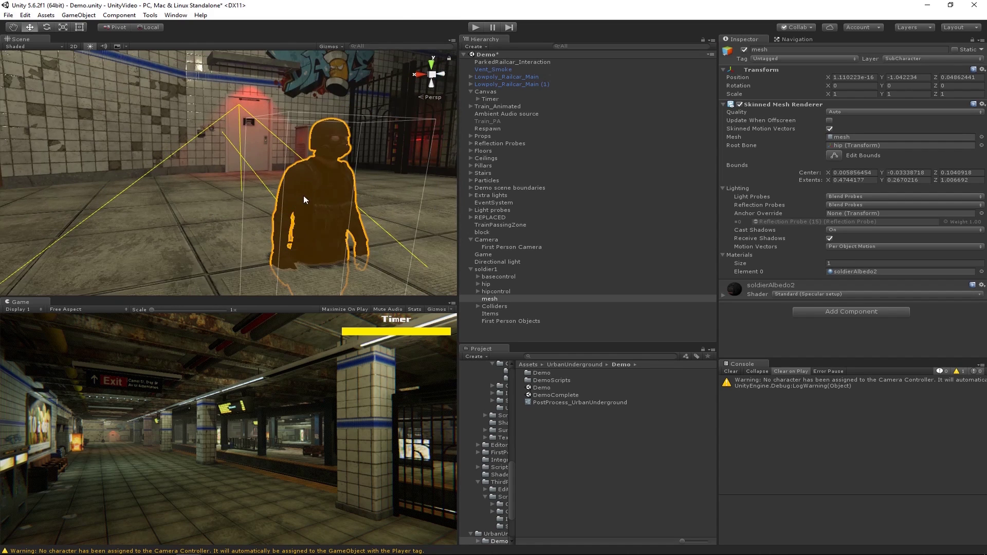
middle_drag(304, 198, 275, 224)
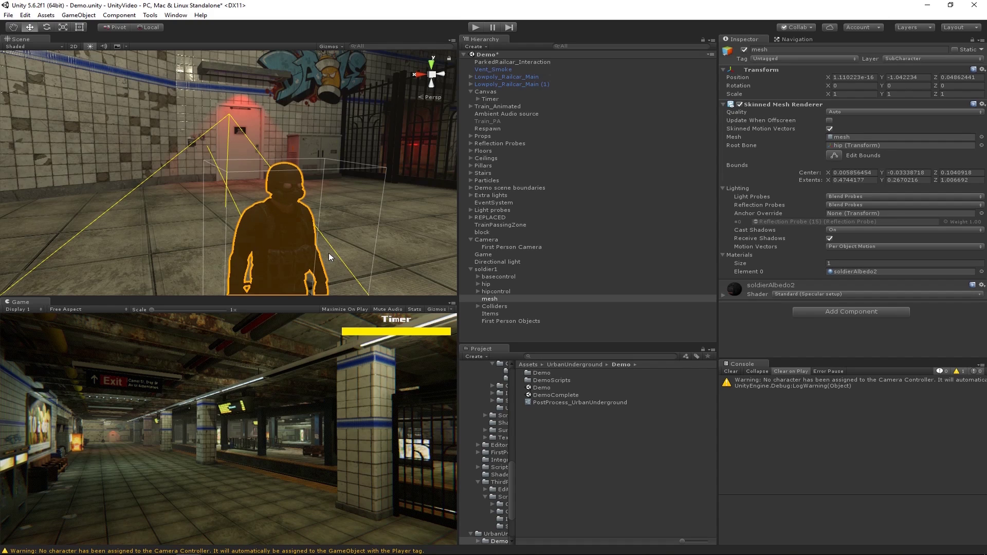
middle_drag(289, 233, 267, 170)
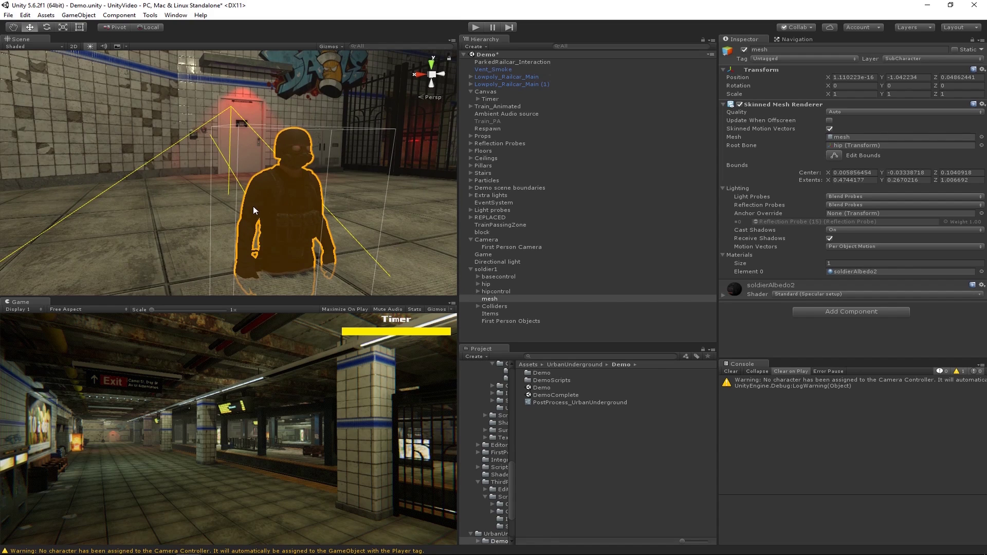
click(252, 206)
click(283, 181)
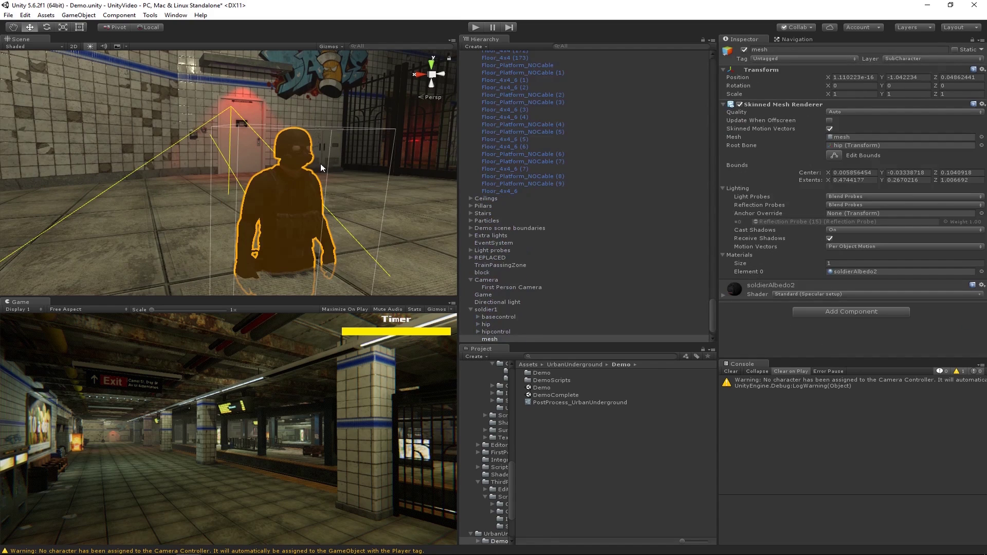
scroll(510, 314, down, 1)
Expand hip > spine > chest and scale the neck bone to 0, 0, 0
click(476, 302)
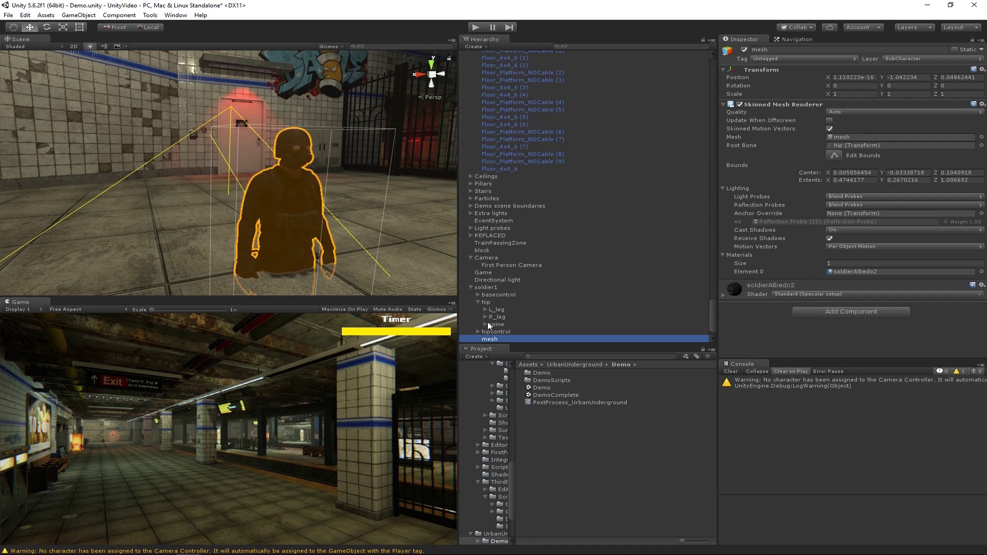
click(486, 323)
click(492, 302)
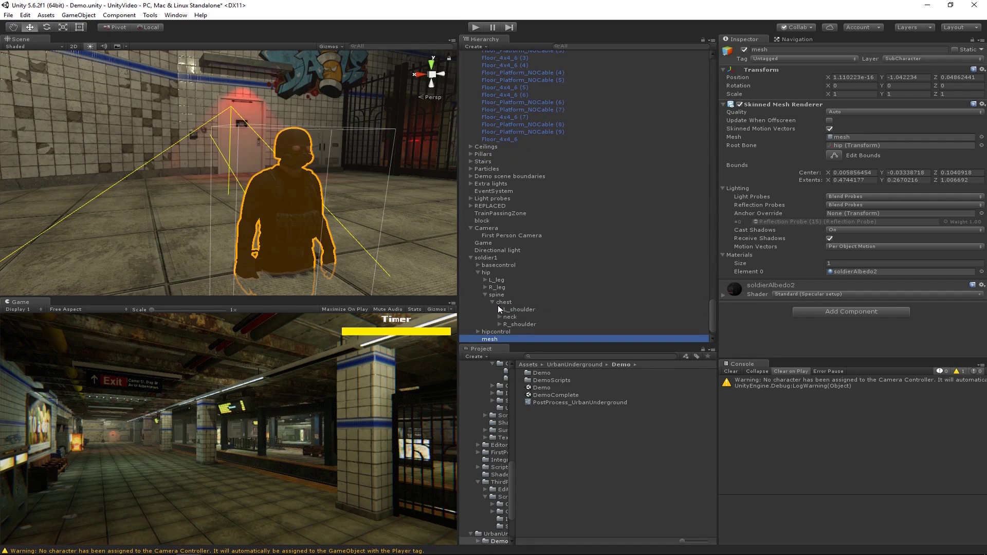
click(508, 317)
click(853, 93)
text(0)
key(Tab)
text(0)
key(Tab)
text(0)
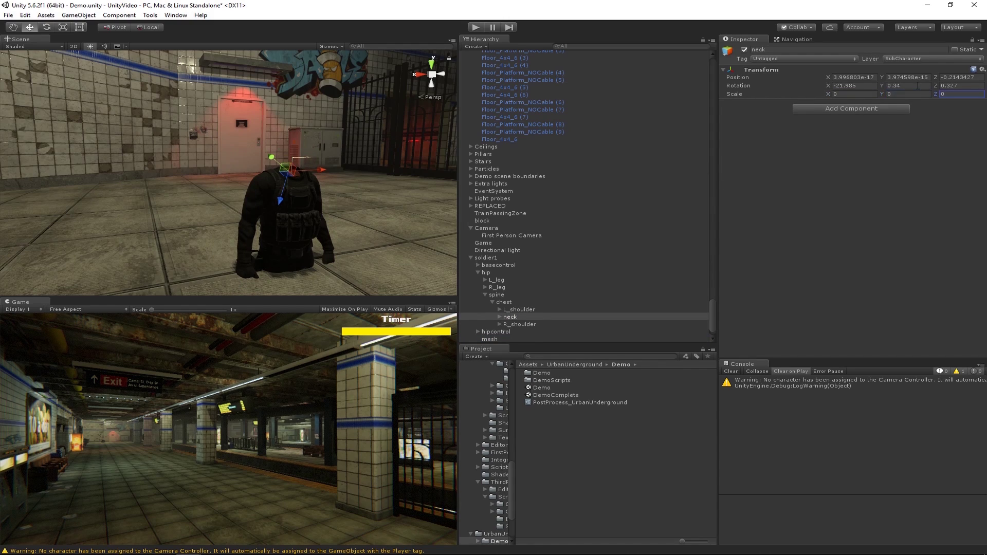
Scale the L_arm bone to 0, 0, 0
click(499, 308)
click(519, 315)
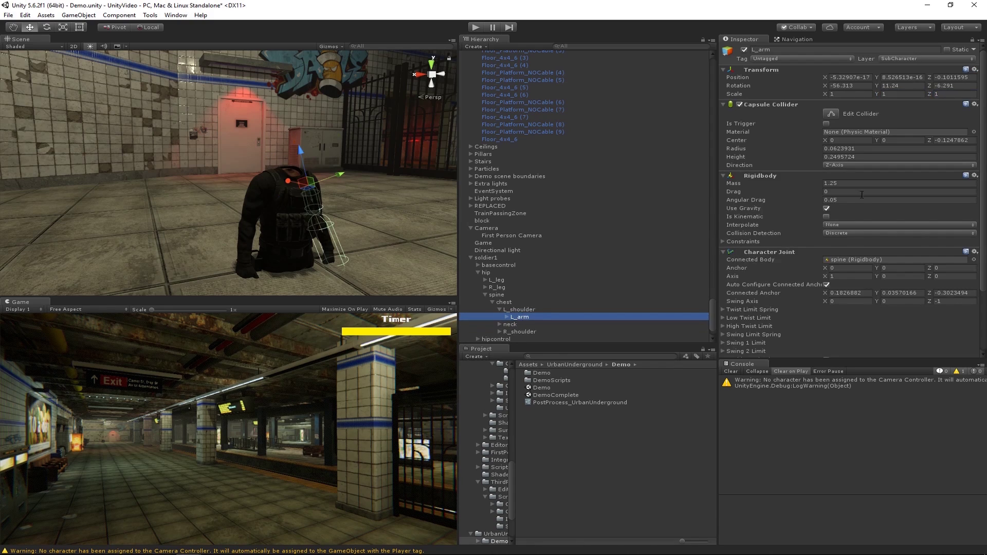
click(861, 92)
text(0)
key(Tab)
text(0)
key(Tab)
text(0)
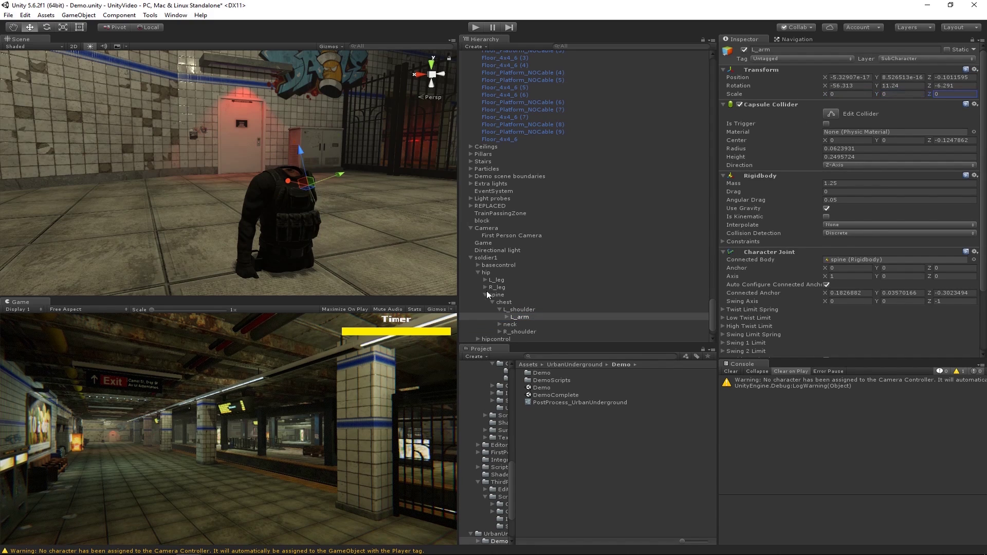
Expand R_shoulder and scale the R_arm bone to 0, 0, 0
click(504, 331)
click(499, 332)
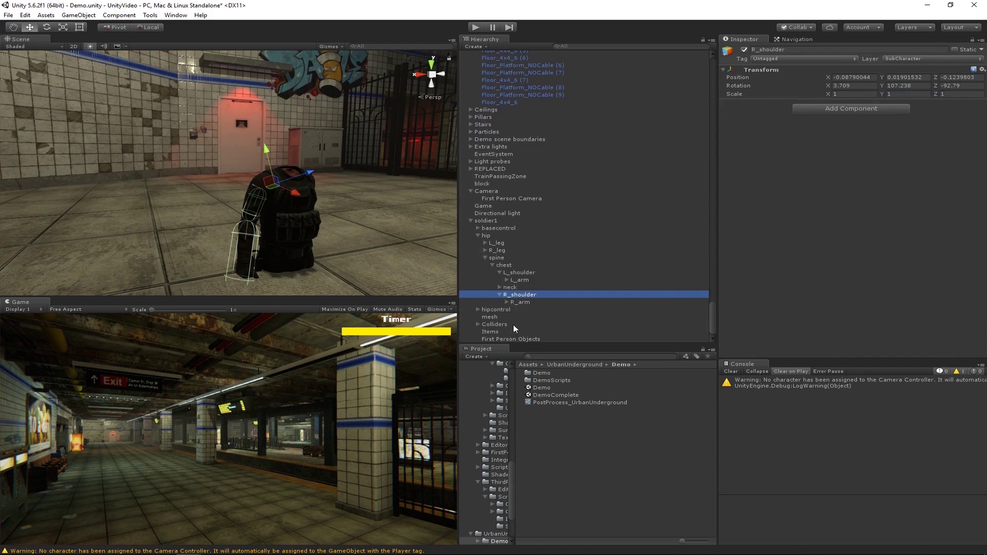
click(521, 303)
click(841, 94)
text(0)
key(Tab)
text(0)
key(Tab)
text(0)
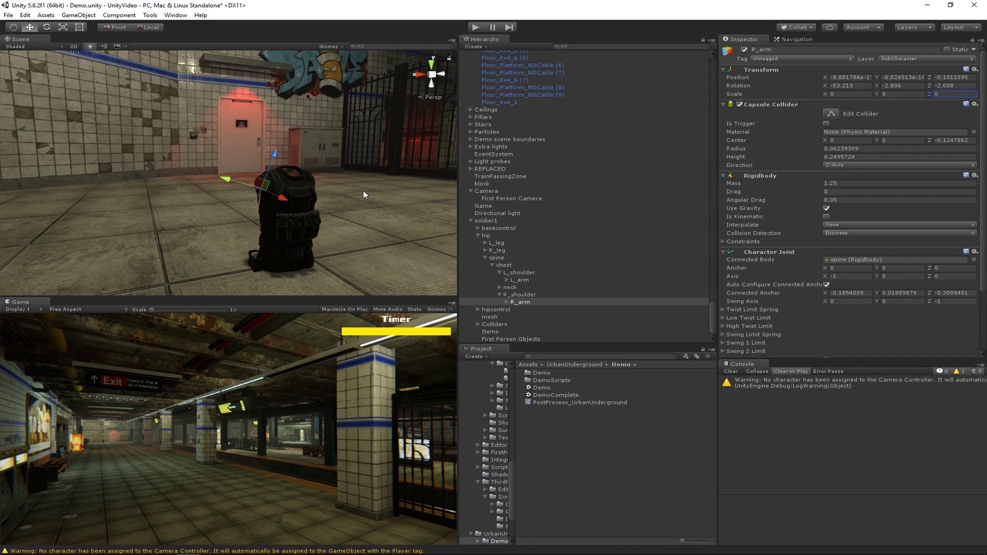
Raise soldier1 slightly on the Y axis, then play and walk forward with W
click(507, 221)
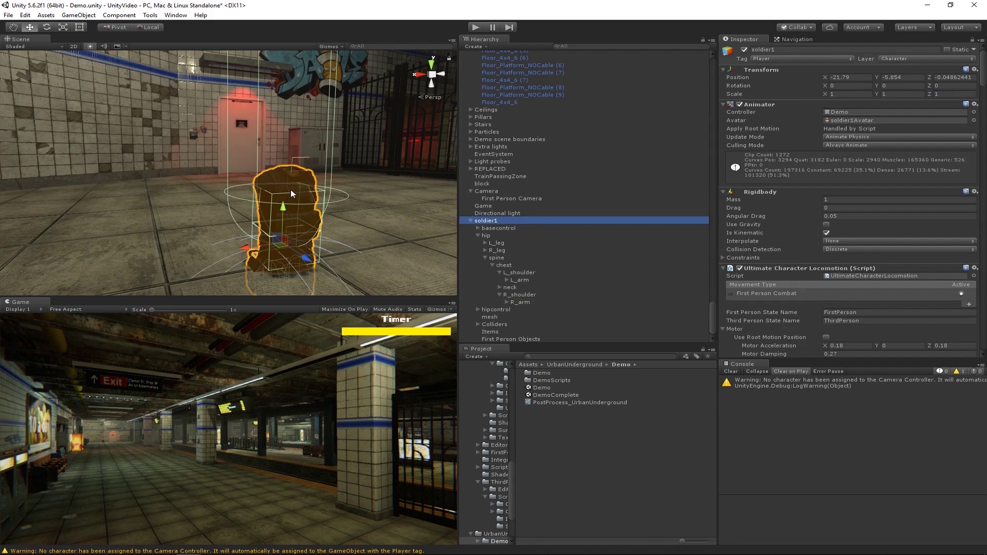
mouse_move(284, 212)
mouse_down()
mouse_move(313, 190)
mouse_move(284, 192)
mouse_move(284, 204)
mouse_up()
click(470, 221)
click(477, 28)
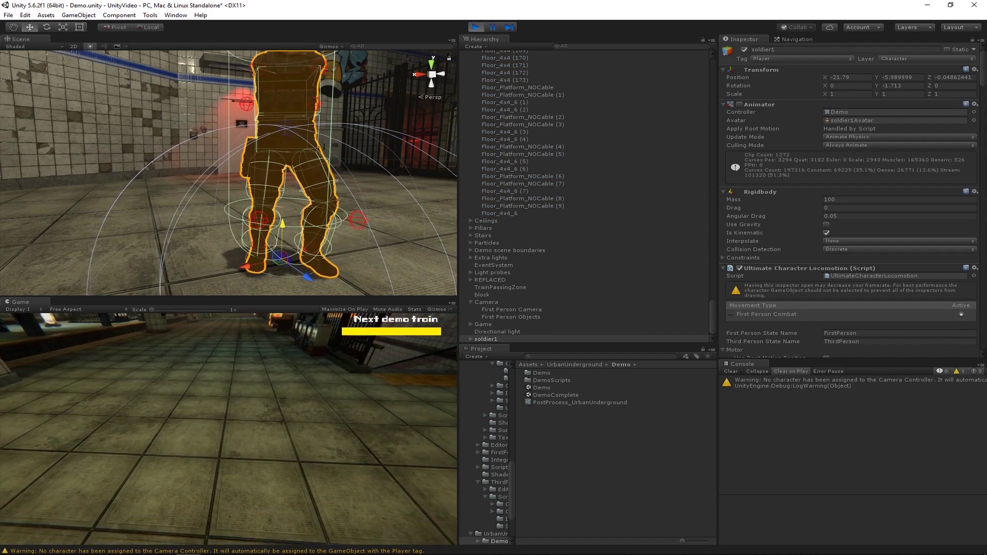
key(w)
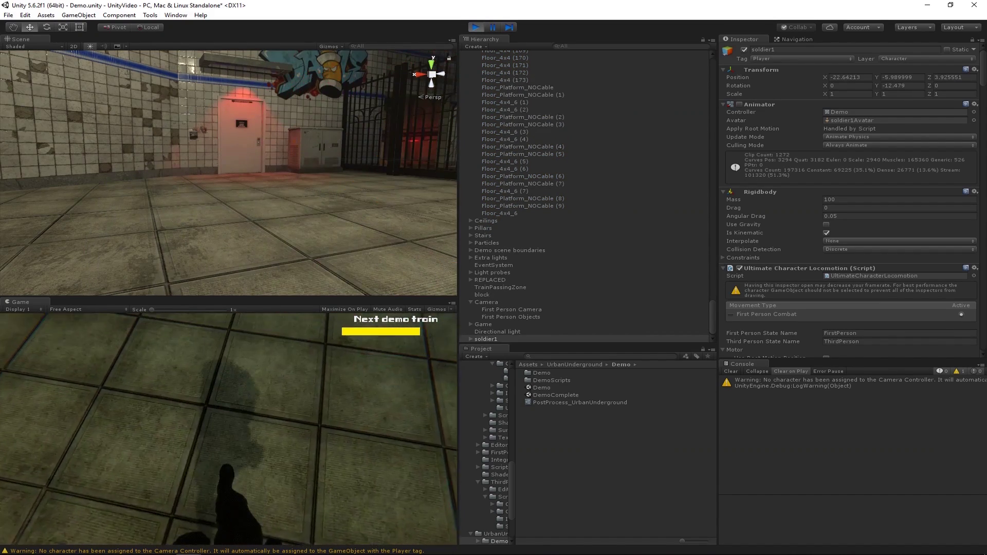